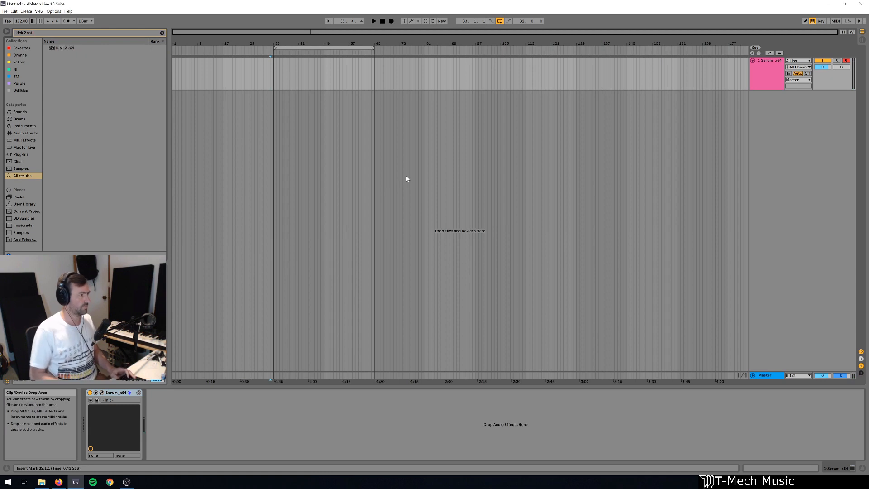
- Load Kick 2 x64 on the MIDI track and view its amp and click envelopes
key("Down")
key("Return")
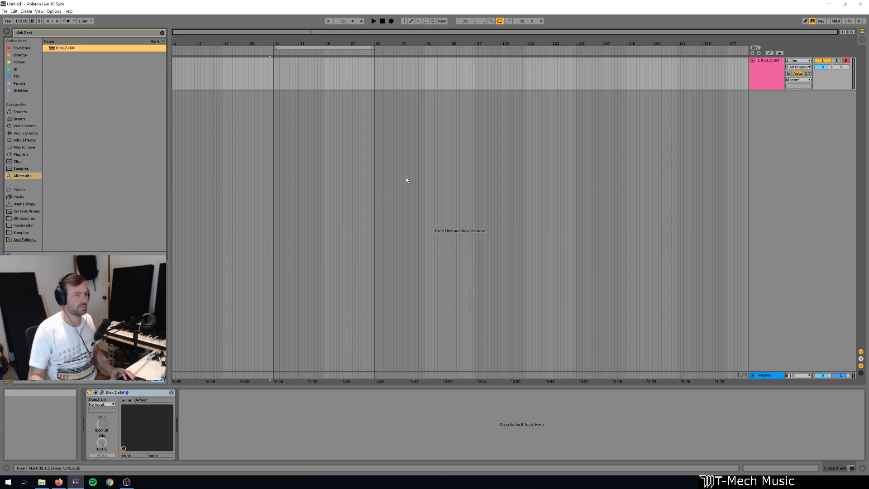
left_click(101, 393)
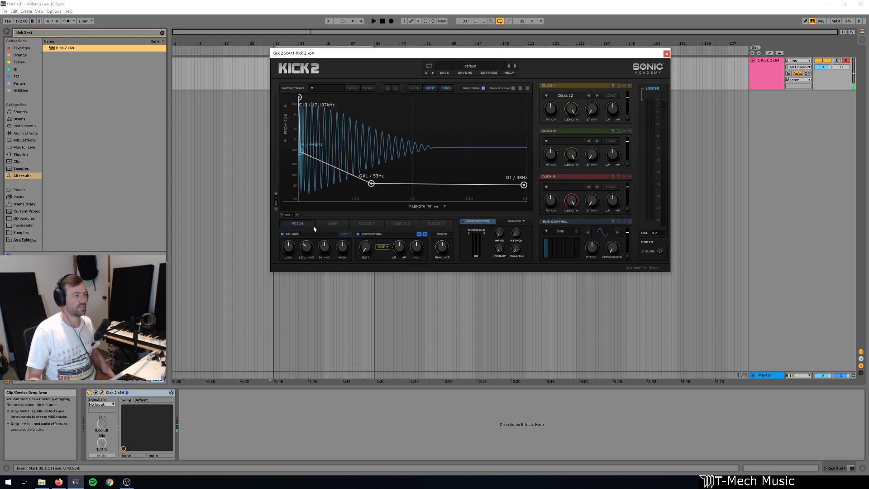
left_click(334, 224)
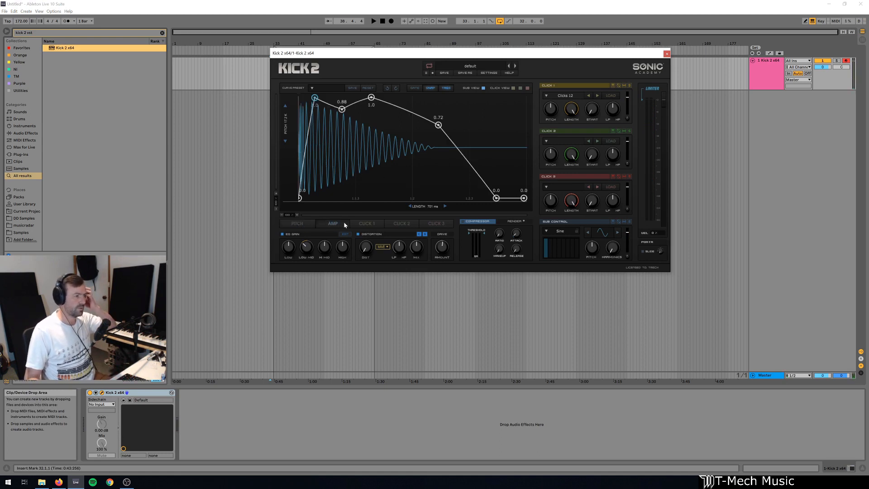
left_click(377, 223)
left_click(401, 223)
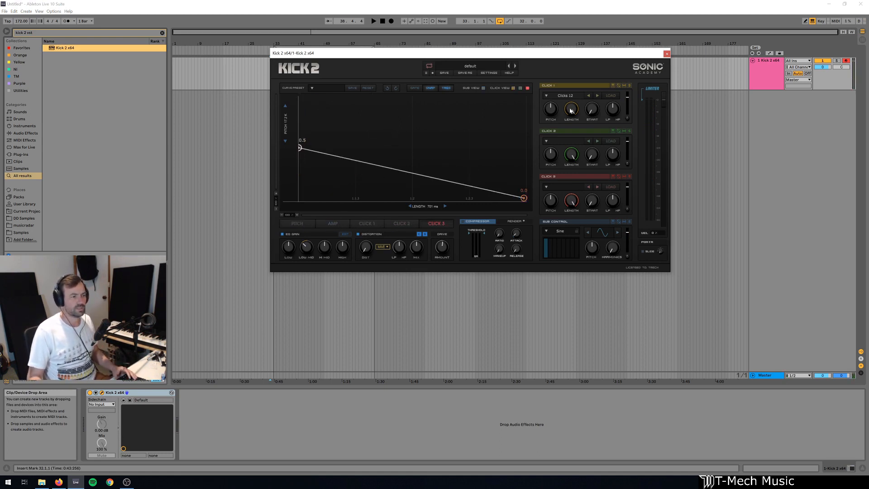
- Draw descending sub harmonics in Kick 2 and raise the pitch curve's end node to G#1 / 52 Hz
left_click(550, 243)
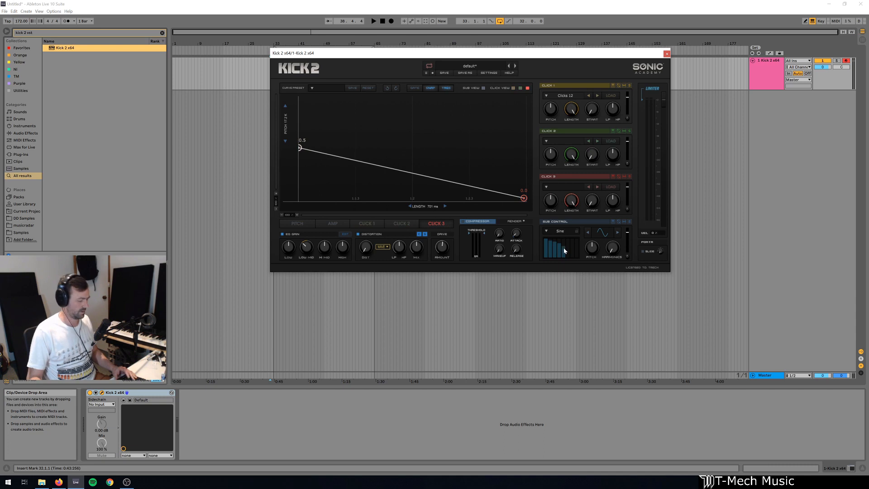
left_click(313, 222)
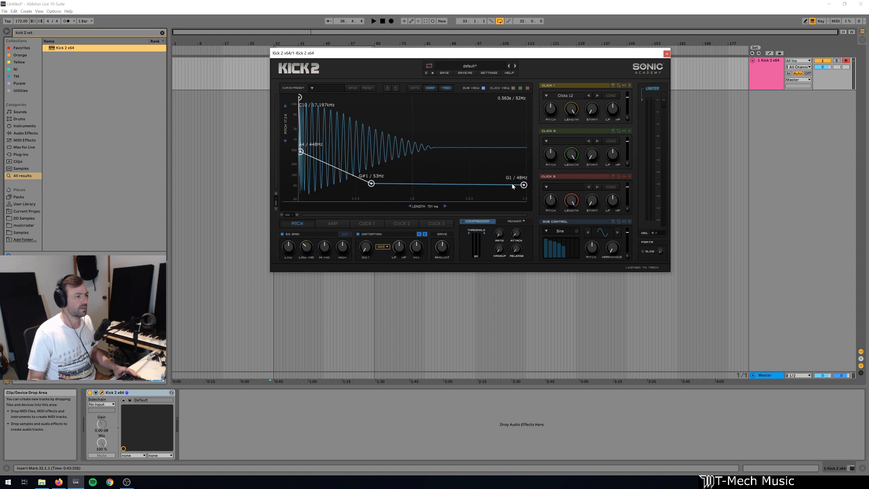
mouse_move(524, 185)
left_mouse_down()
mouse_move(525, 200)
mouse_move(526, 187)
left_mouse_up()
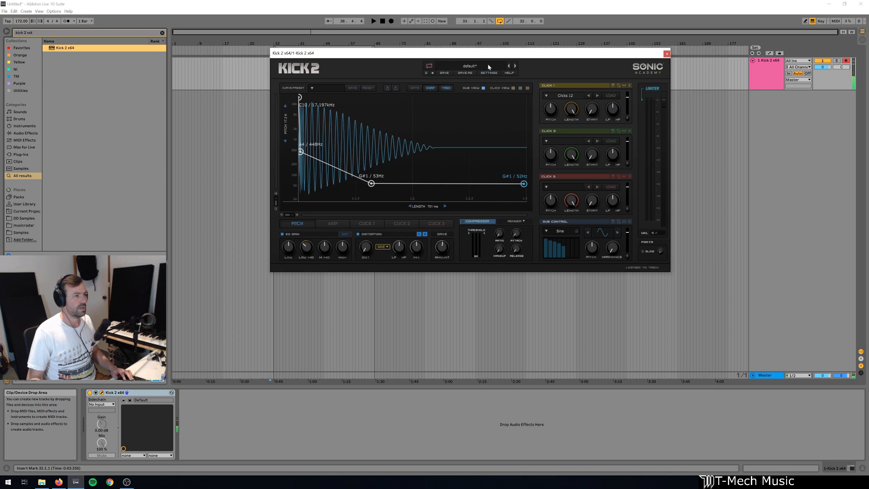
- Load the factory preset Psy Trance 01 from the Psy Trance category
left_click(473, 66)
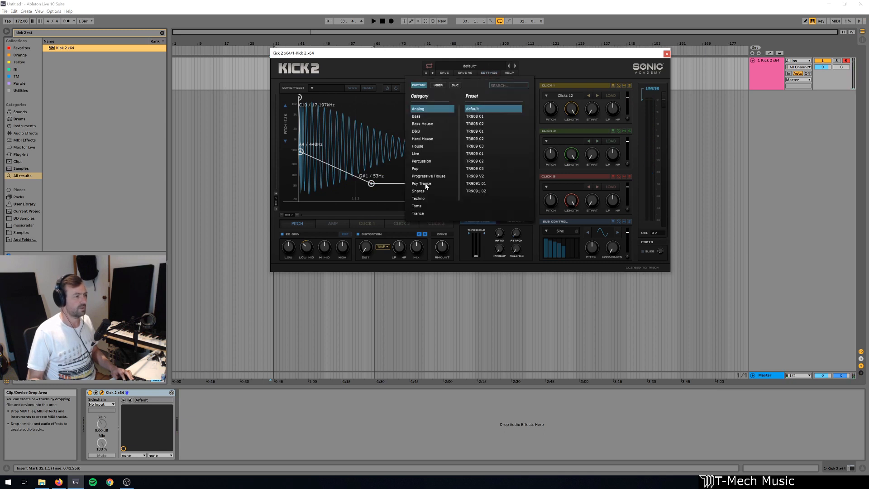
left_click(424, 183)
left_click(477, 109)
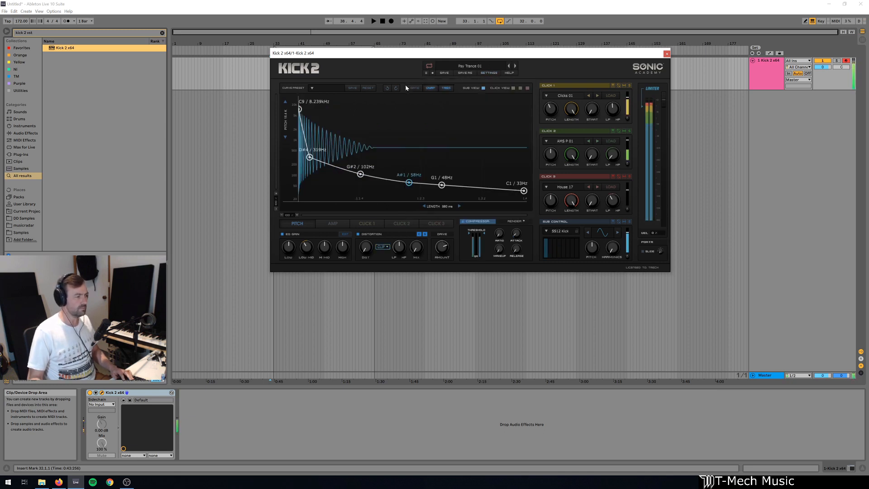
- Load the factory preset Hot 01 from the D&B category
left_click(475, 68)
left_click(421, 132)
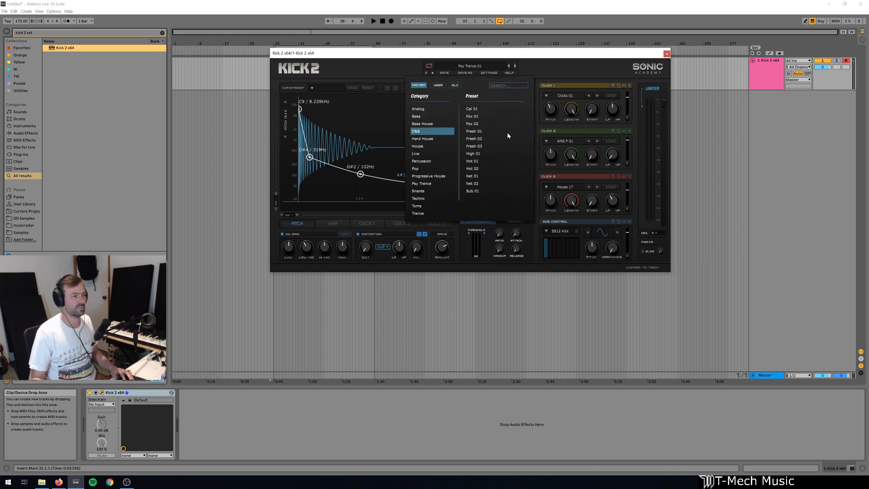
left_click(477, 161)
left_click(384, 74)
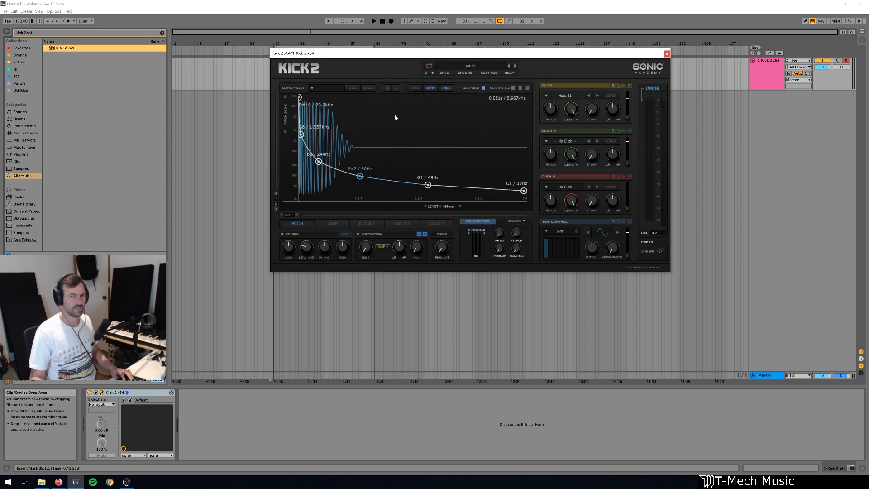
- Lower the fourth pitch-curve node to A#1 / 58 Hz and the third to about 185 Hz, and close the Kick 2 window
left_click_drag(360, 176, 361, 182)
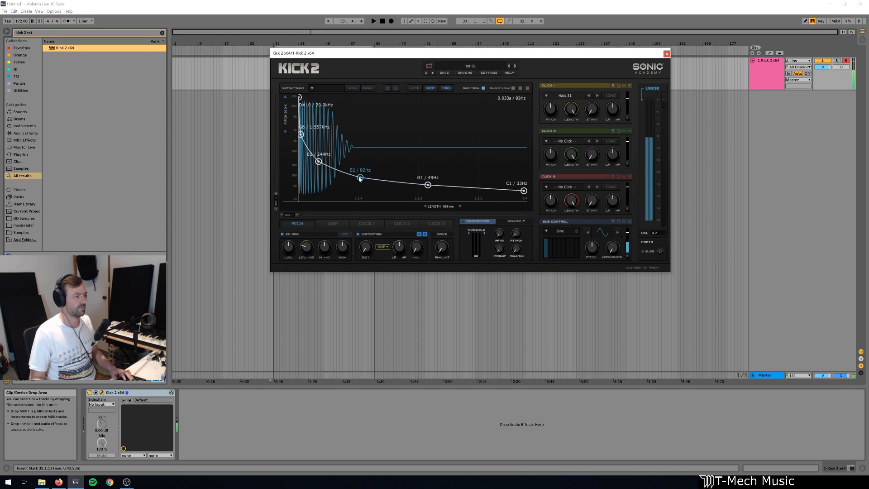
mouse_move(319, 161)
left_mouse_down()
mouse_move(348, 175)
mouse_move(326, 166)
left_mouse_up()
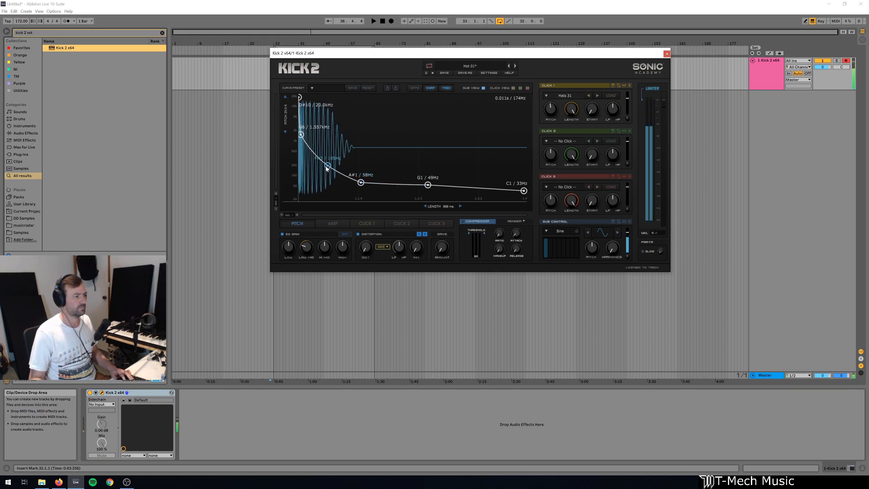
left_click(667, 53)
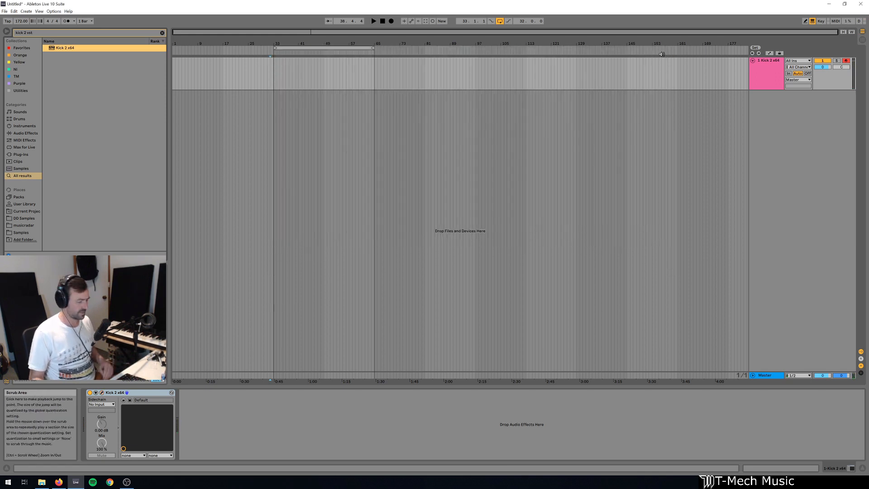
- Find Serum in the browser and replace Kick 2 on the track with Serum_x64
key("ctrl+f")
type("serum vs")
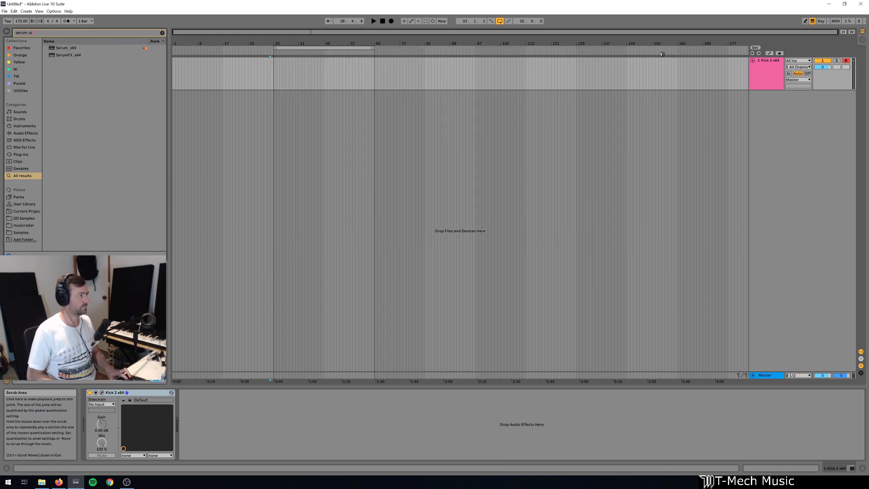
key("Down")
key("Return")
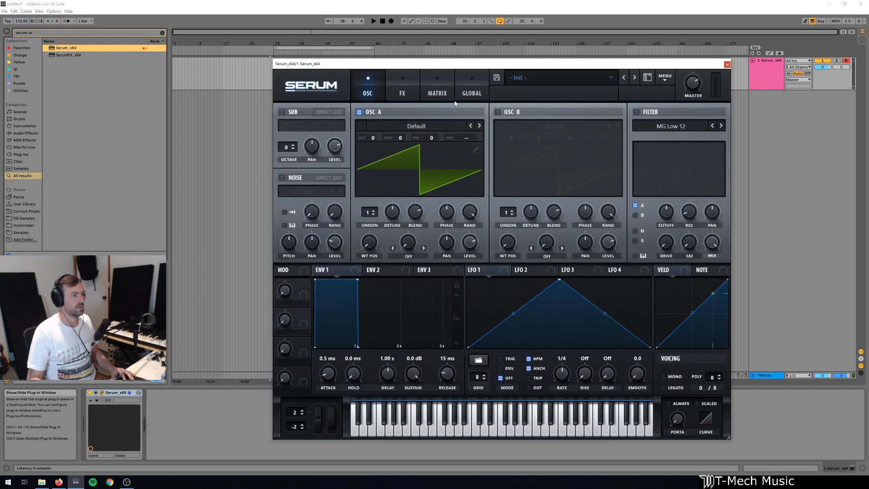
- Turn oscillator A's wavetable into a pure sine by raising only harmonic bin 1 to full, and leave the table editor
left_click(455, 126)
left_click(467, 124)
left_click(476, 150)
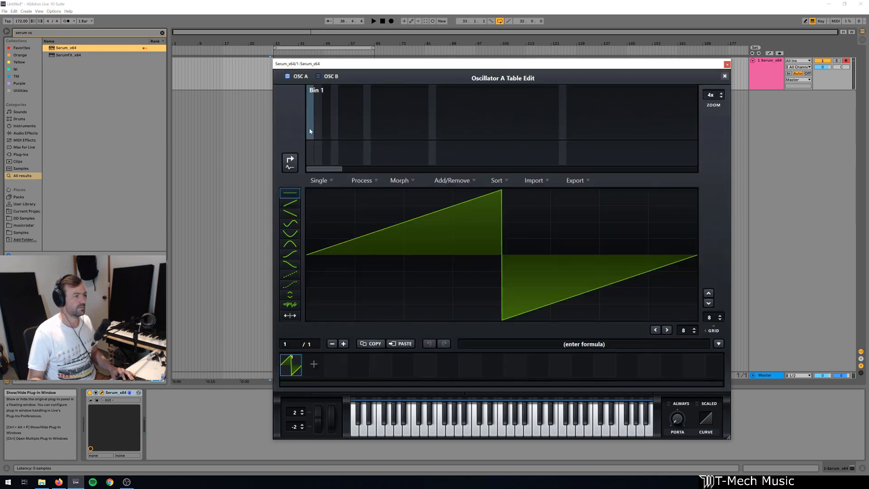
left_click_drag(307, 71, 308, 71)
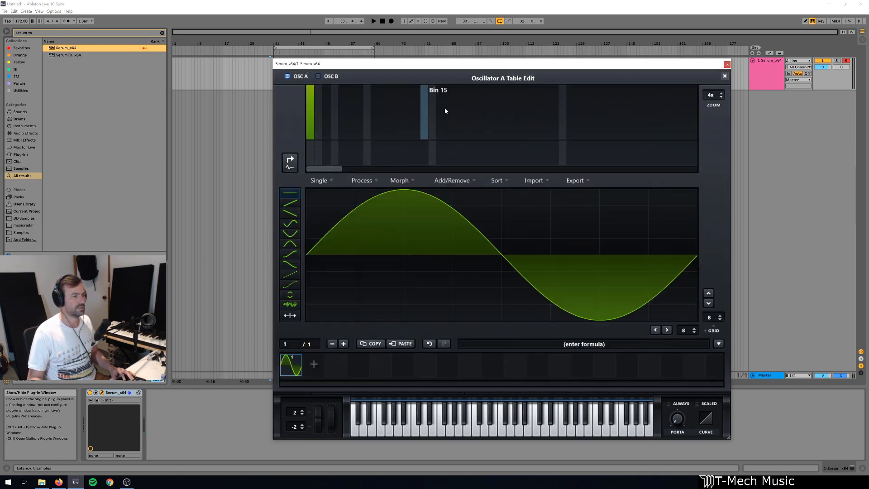
left_click(725, 77)
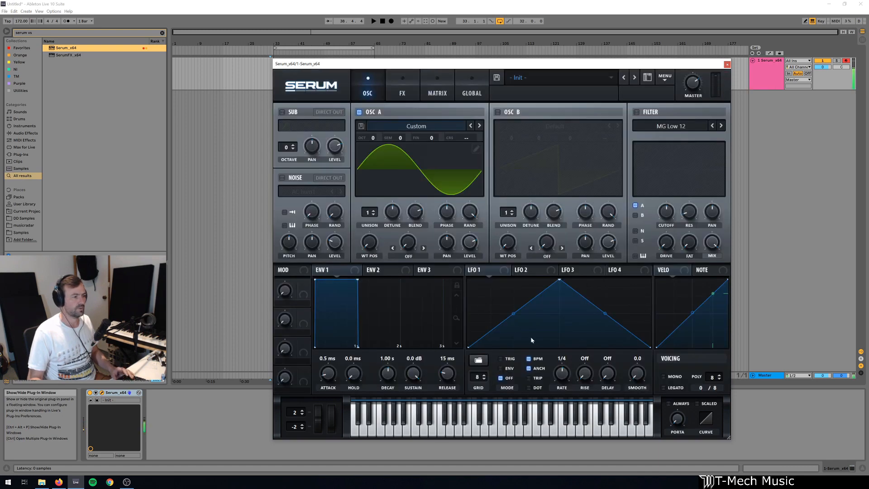
- Search the browser for eq and add EQ Eight after Serum on the track
key("ctrl+f")
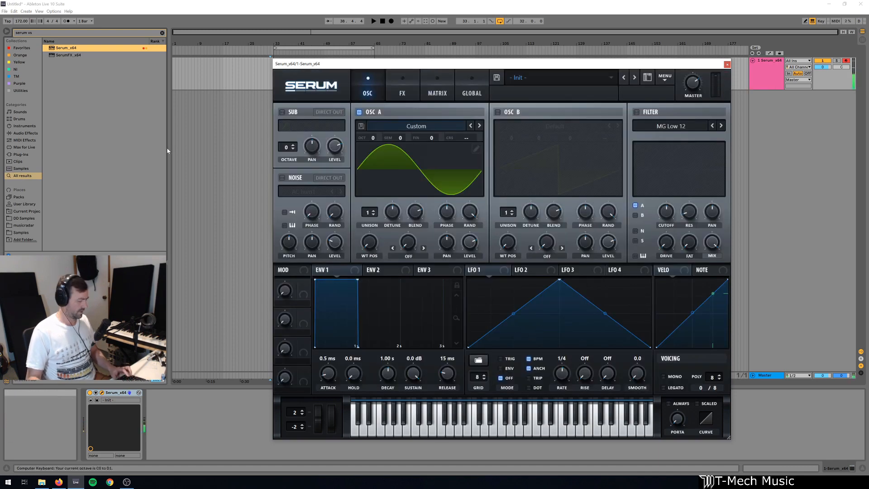
type("eq")
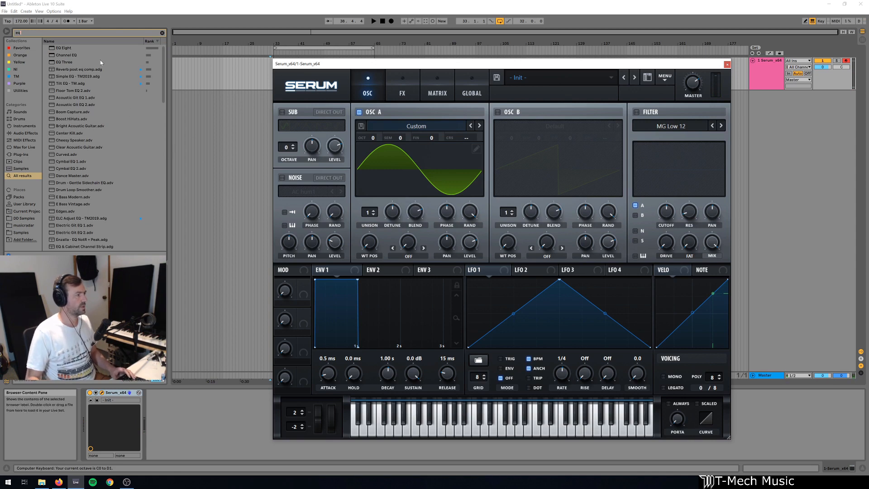
double_click(87, 48)
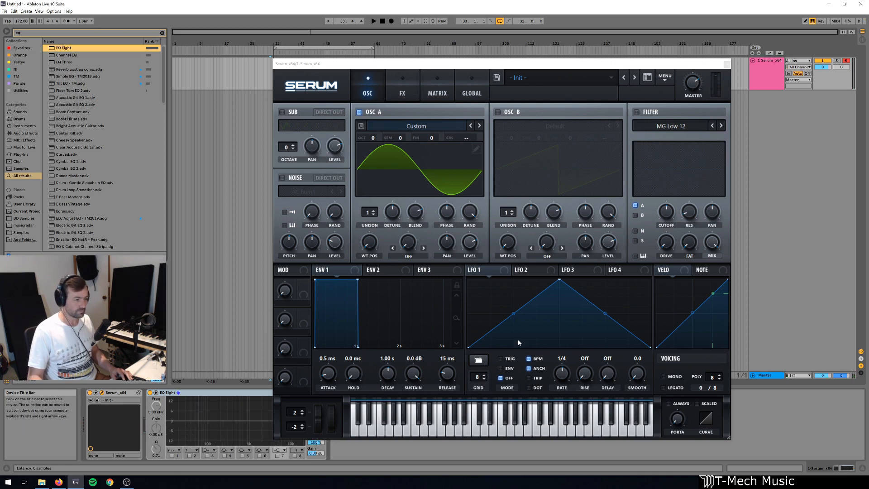
- Assign LFO 1 to oscillator A's level and reshape it to hold at maximum before sloping down to zero
left_click(467, 251)
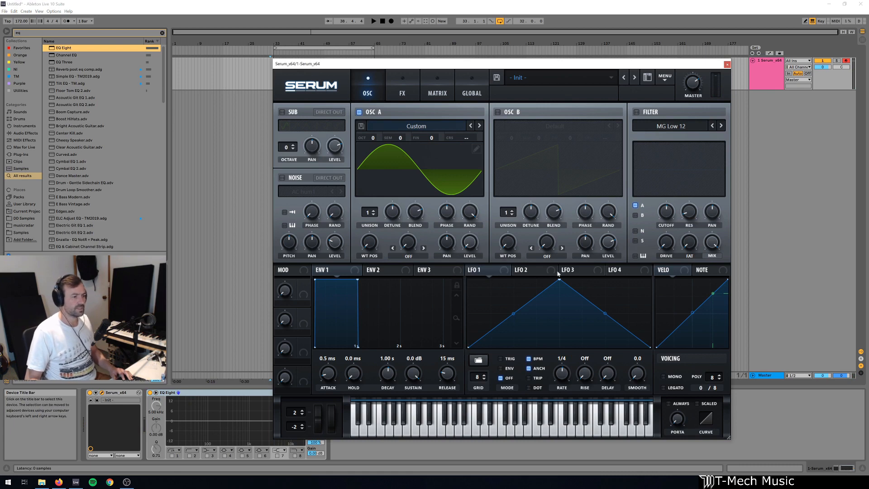
left_click_drag(490, 272, 470, 242)
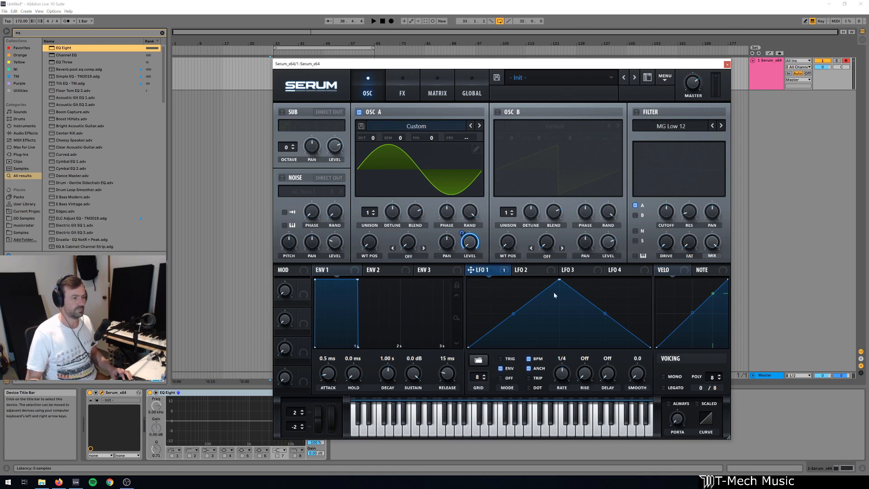
mouse_move(561, 283)
left_mouse_down()
mouse_move(571, 289)
mouse_move(572, 274)
mouse_move(573, 287)
left_mouse_up()
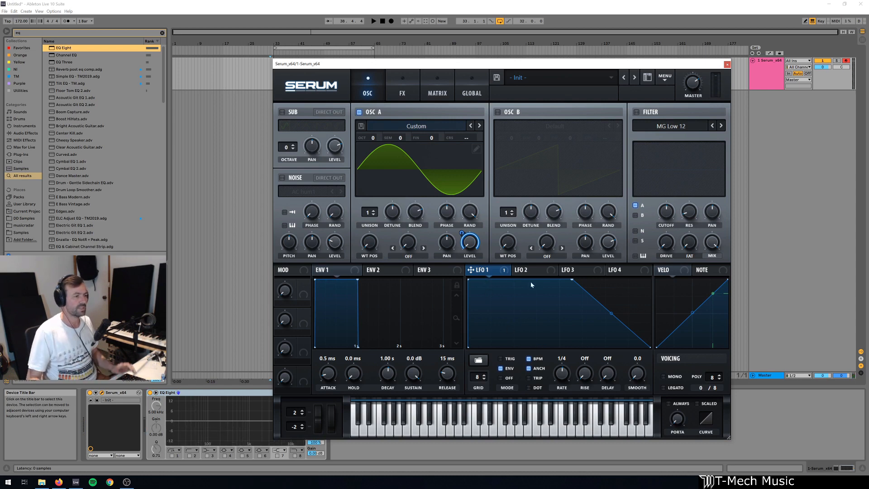
- Assign LFO 2 to oscillator A's coarse pitch and raise the modulation amount to its maximum
left_click(543, 272)
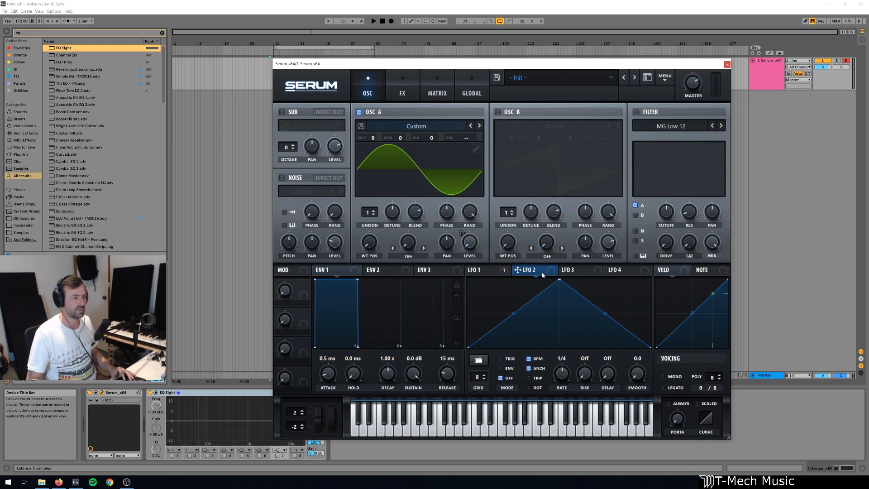
left_click_drag(541, 272, 493, 197)
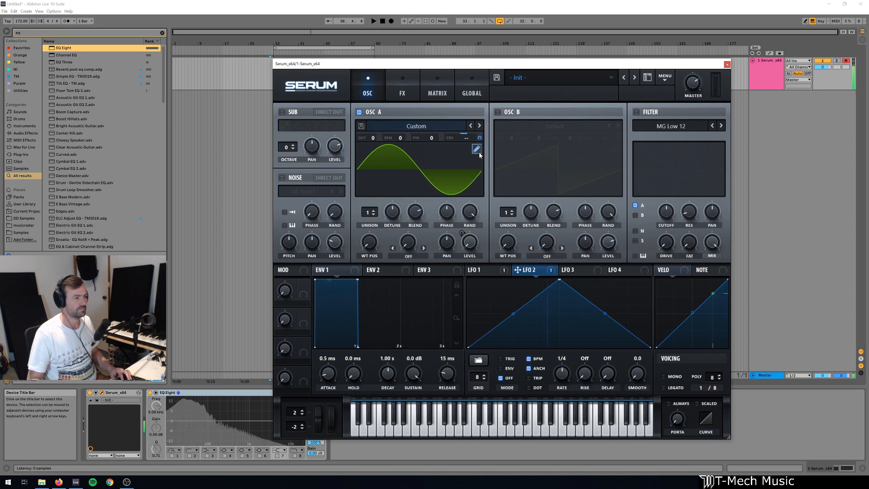
left_click_drag(480, 138, 484, 48)
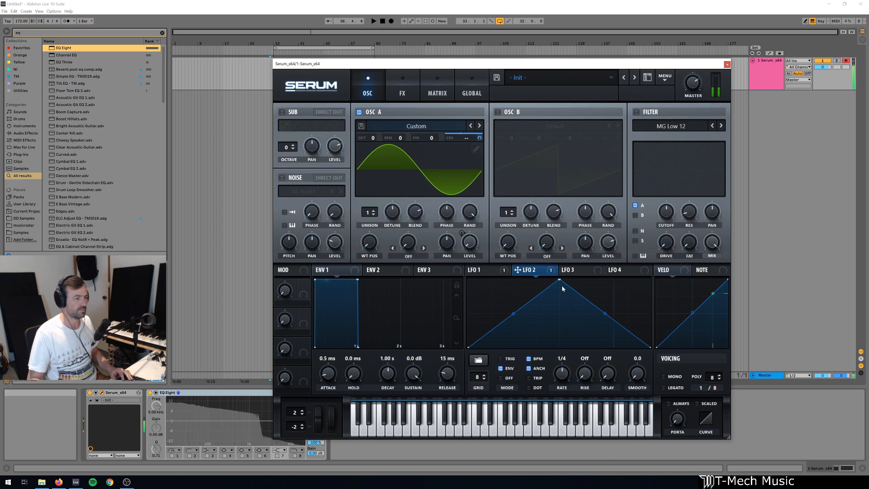
- Move LFO 2's peak to the start to form a falling ramp, and check its routing in the modulation matrix
left_click_drag(560, 279, 469, 280)
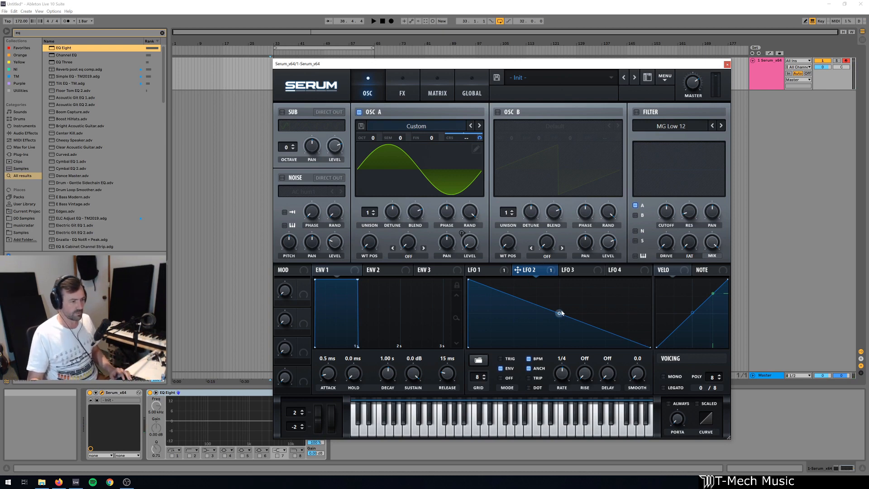
left_click(438, 93)
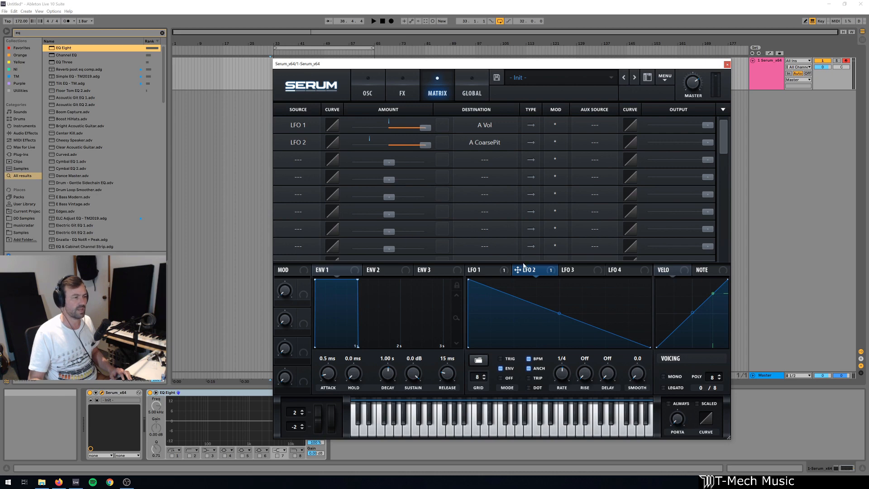
left_click(367, 92)
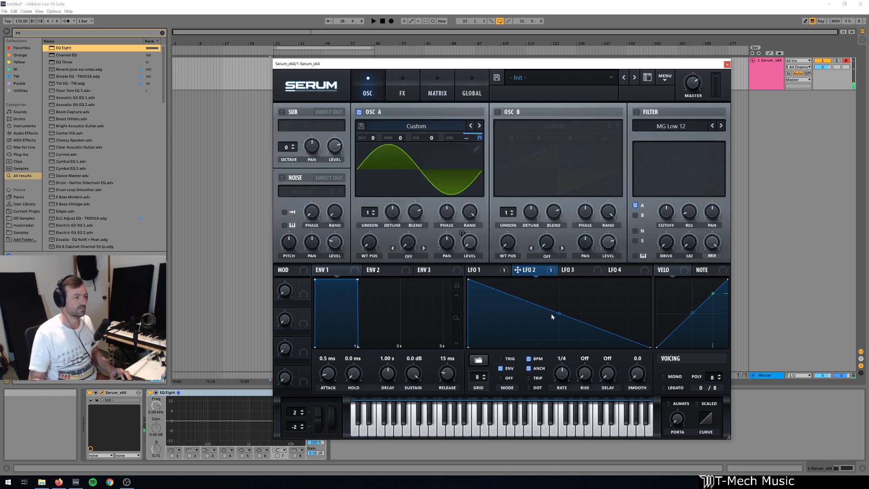
- Add intermediate points to LFO 2 for a steep initial drop with a long tail, and lower the start point
double_click(513, 320)
left_click_drag(512, 318, 484, 336)
double_click(481, 316)
double_click(491, 336)
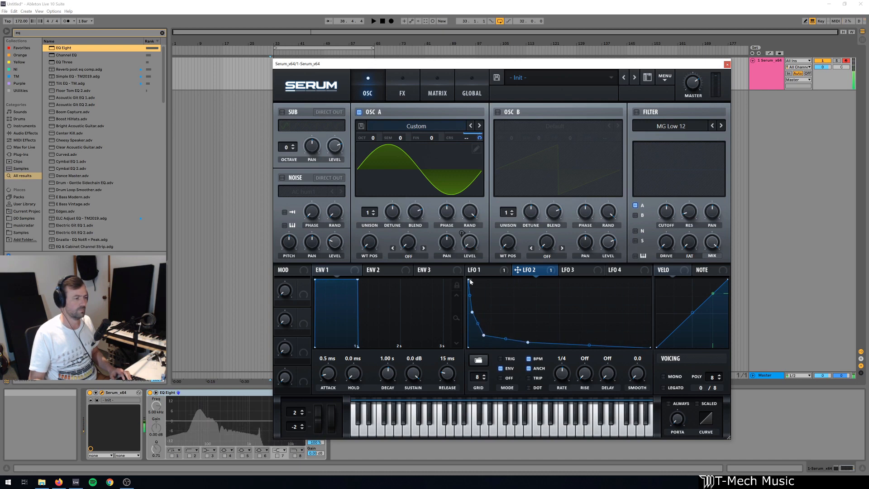
left_click_drag(467, 283, 472, 325)
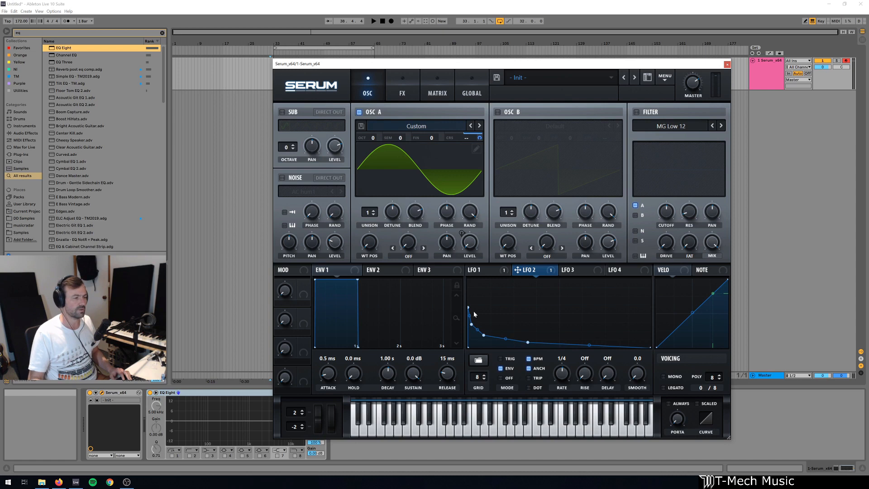
- Remove LFO 2's intermediate points and bend the remaining line into one smooth downward decay
double_click(477, 329)
double_click(483, 335)
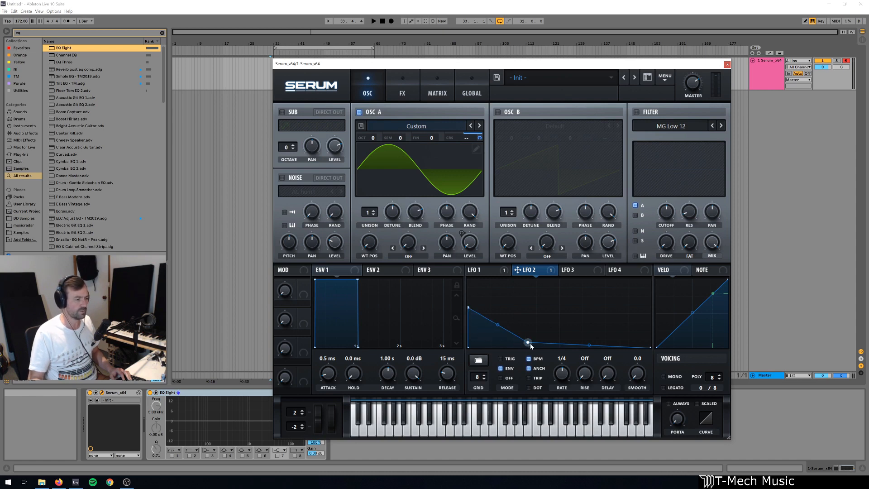
double_click(529, 343)
left_click_drag(559, 330, 515, 346)
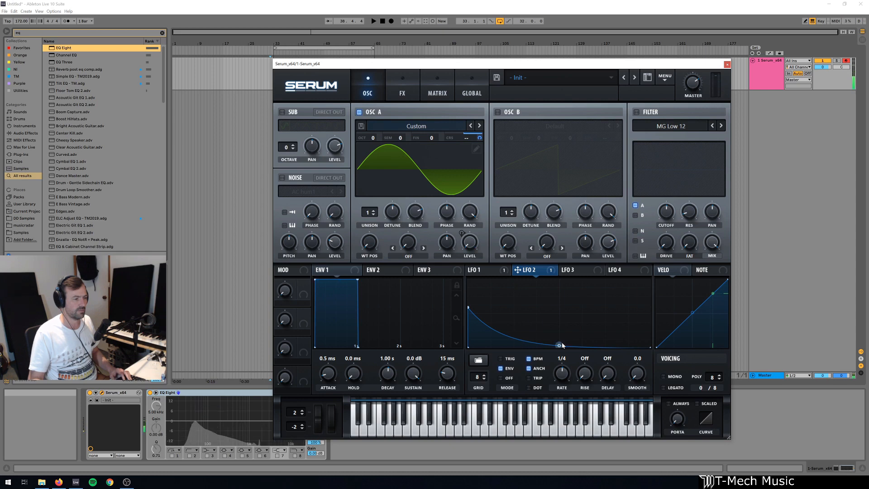
- Add intermediate points to LFO 2 and position them for a steep initial pitch drop followed by a long low tail
double_click(483, 333)
double_click(499, 342)
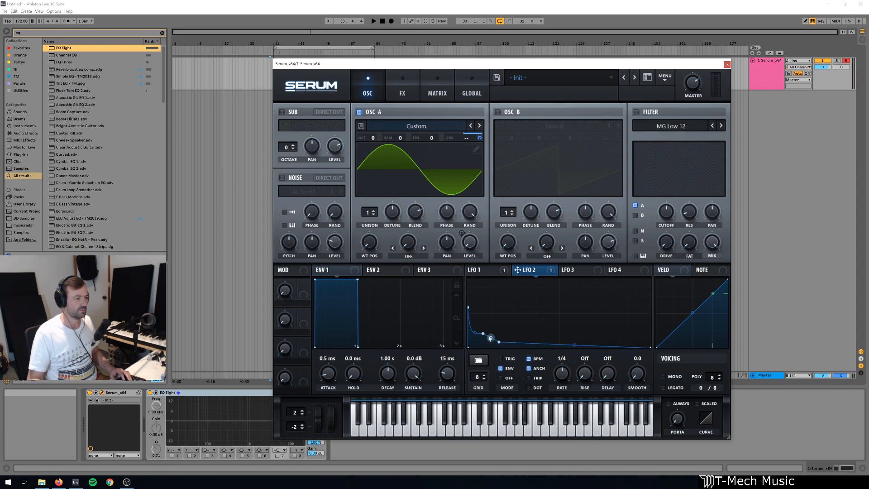
left_click_drag(483, 333, 540, 347)
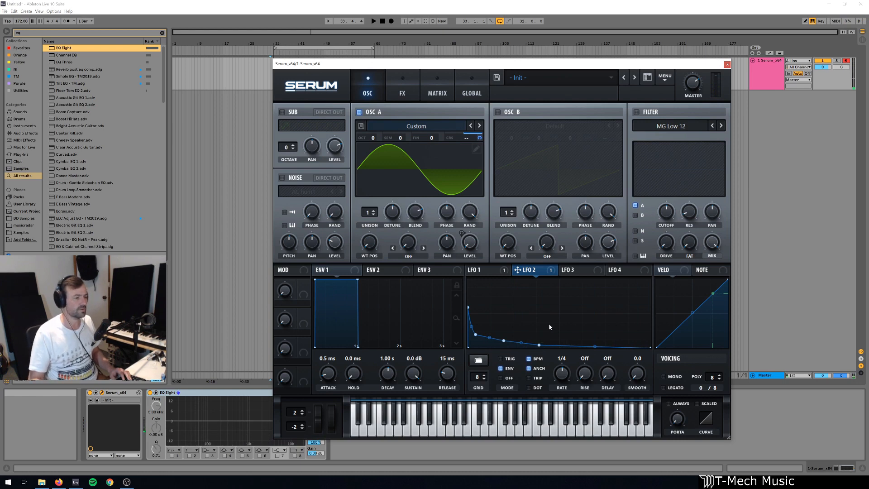
- Enable the noise oscillator and load the Analog noise sample J106 HP
left_click(283, 178)
left_click(302, 192)
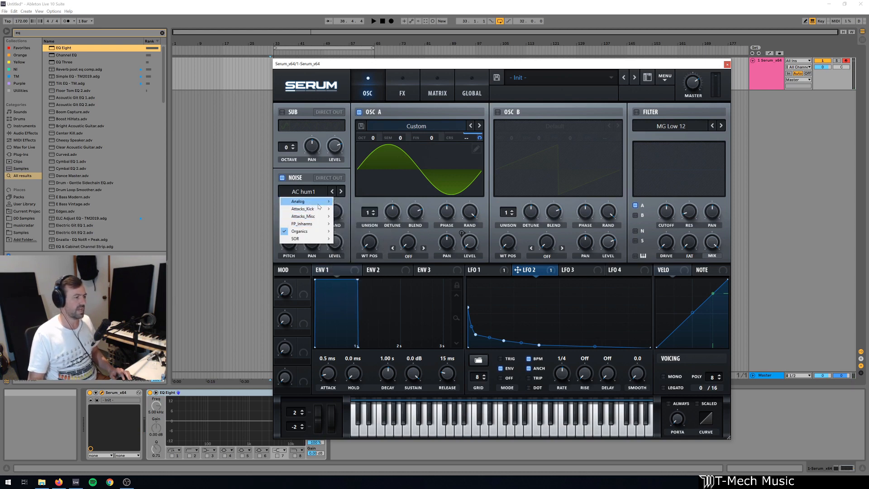
mouse_move(319, 202)
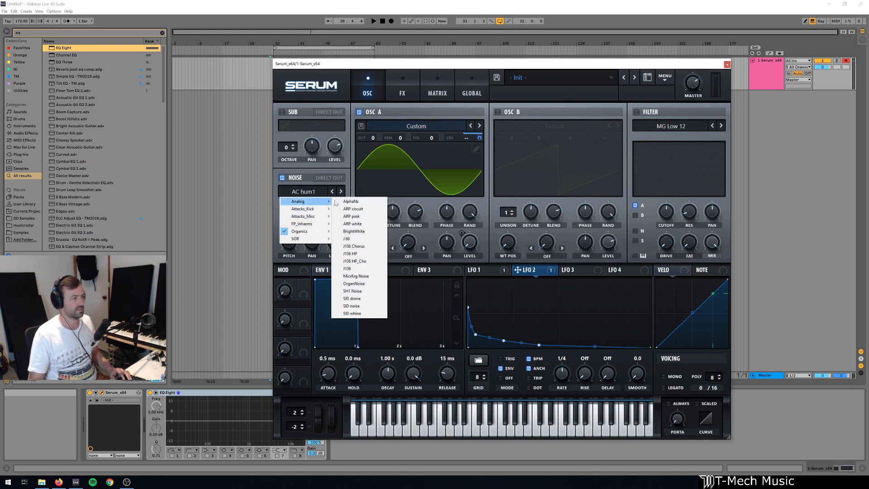
left_click(360, 254)
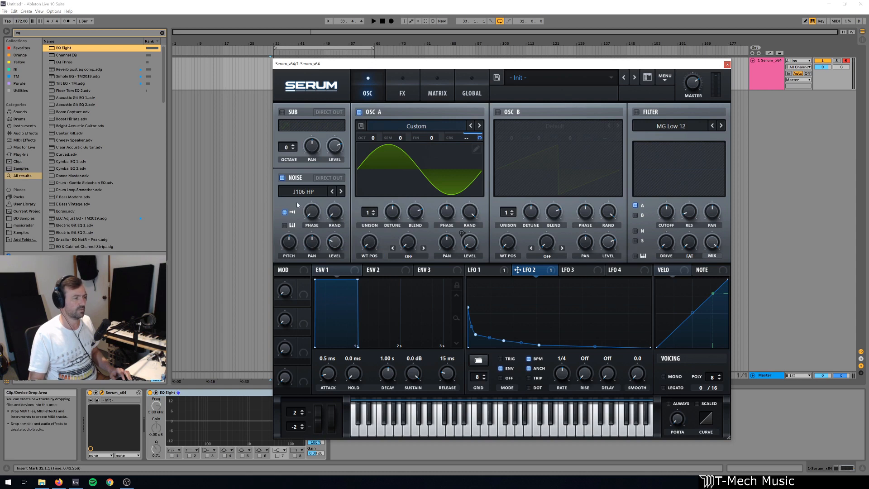
- Modulate the noise level with LFO 3 shaped as a short initial drop, and compare the kick with noise off and on
left_click(569, 271)
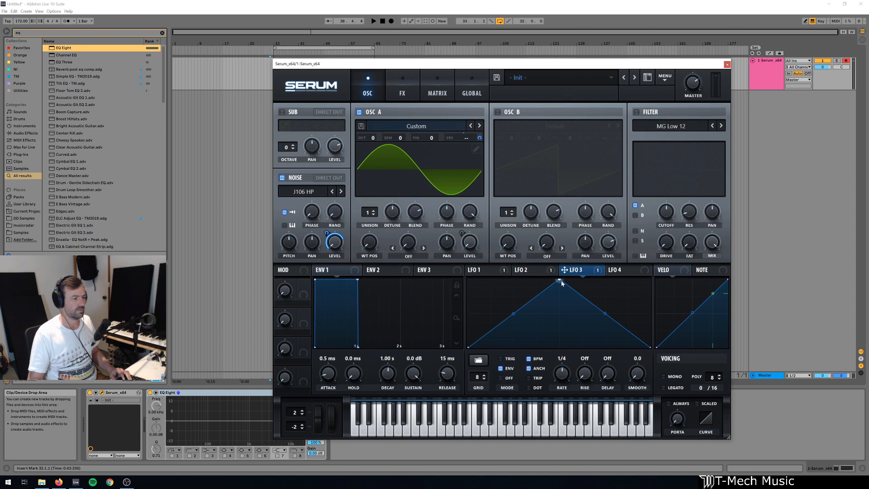
left_click_drag(560, 280, 484, 348)
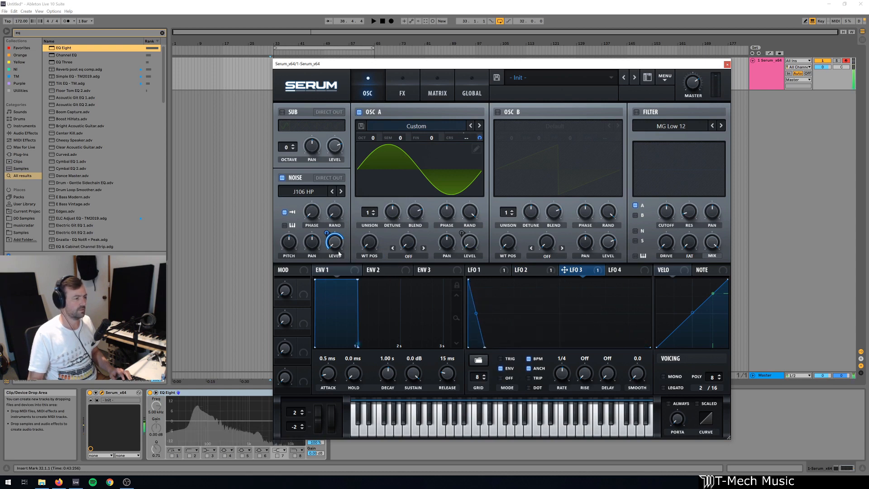
left_click(282, 180)
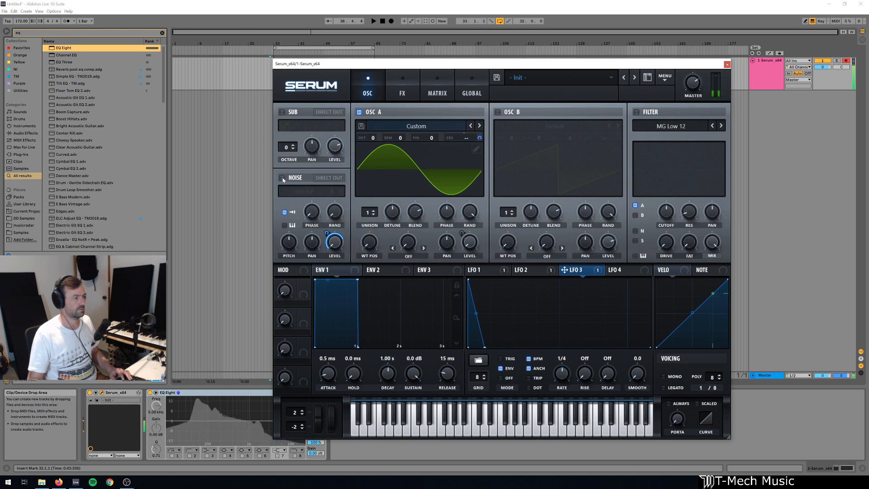
left_click(283, 180)
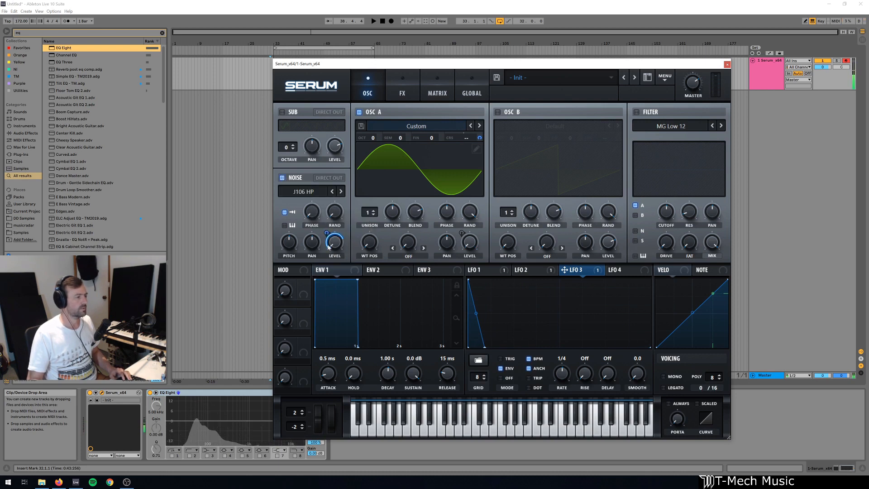
mouse_move(326, 226)
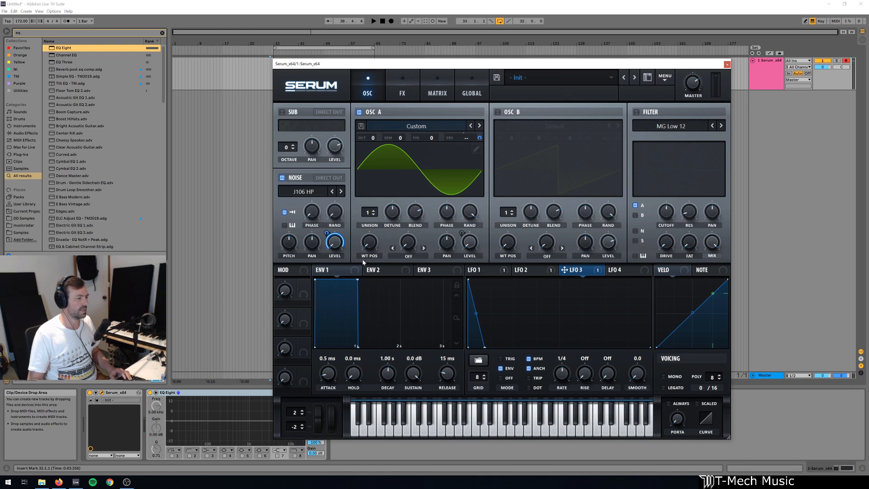
- Raise LFO 3's second point and add a low point after it to lengthen the noise burst slightly
left_click_drag(485, 348, 479, 302)
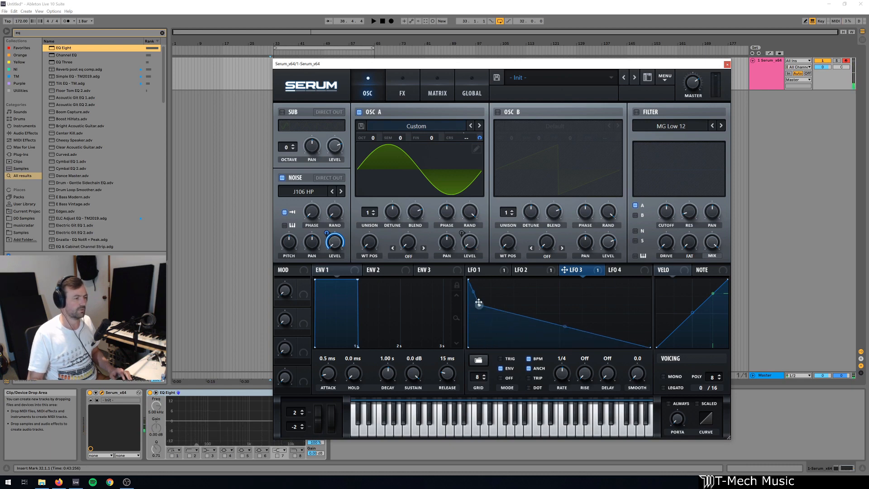
double_click(519, 338)
left_click_drag(519, 338, 499, 347)
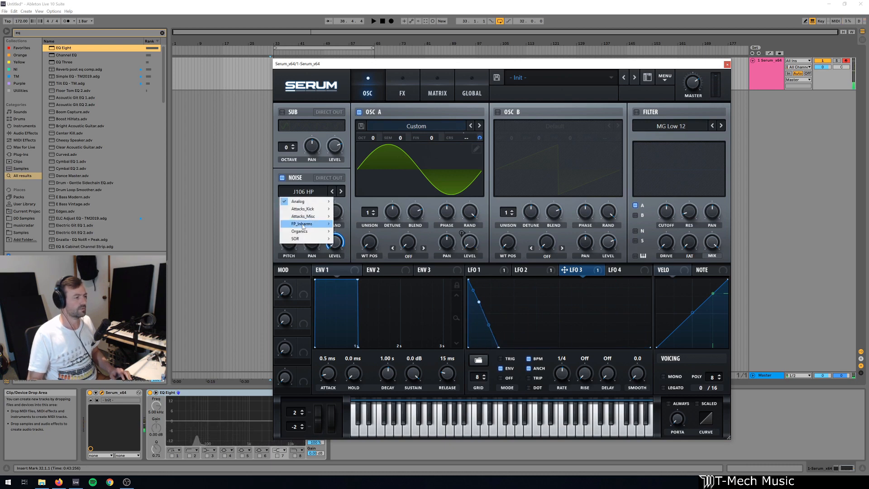
- Try Air Can 3 as the noise sample and replace it with Atmos 45
mouse_move(317, 232)
left_click(355, 261)
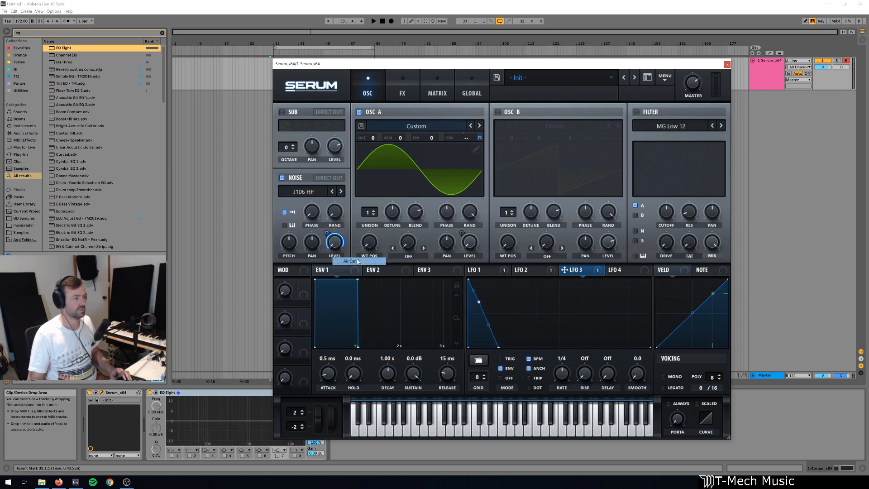
left_click(286, 194)
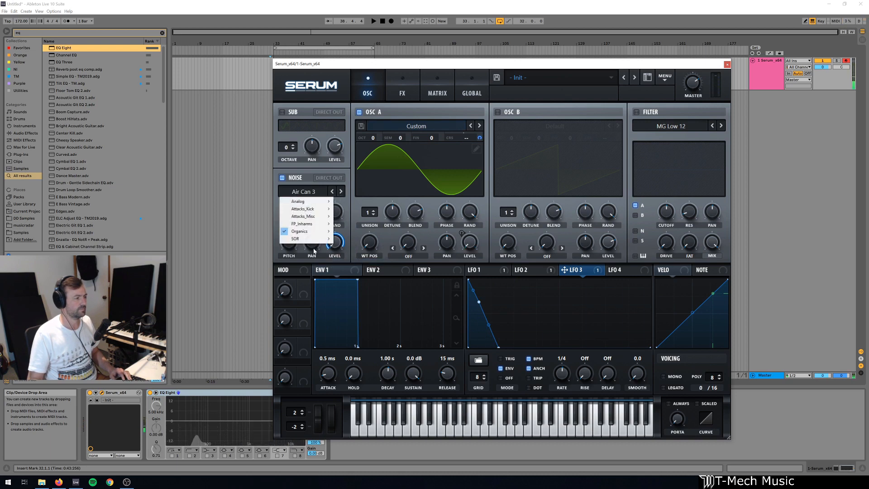
mouse_move(317, 236)
left_click(336, 267)
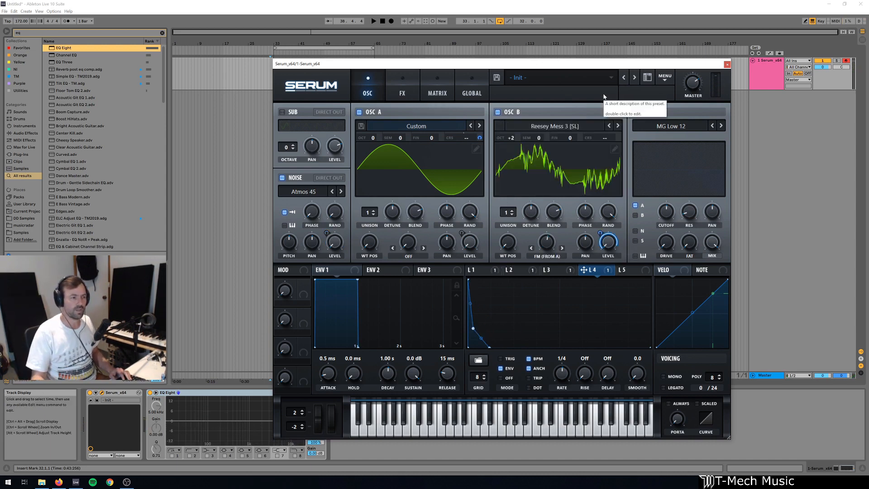
- Close Serum's window and create a one-bar MIDI clip at bar 33 with a one-beat low note at its start
left_click(727, 64)
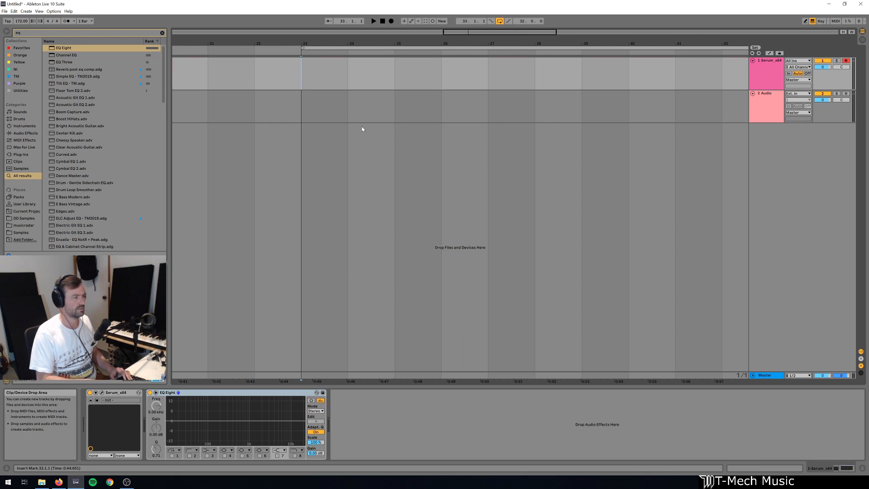
key("ctrl+shift+m")
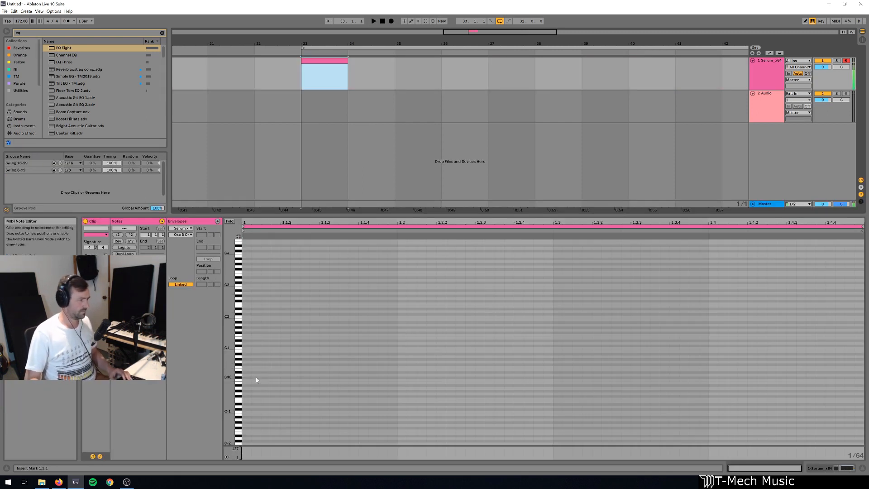
double_click(244, 366)
left_click_drag(250, 366, 398, 366)
- Route Serum_x64 into the armed audio track, record a kick take from bar 33, and move the clip to bar 37
left_click(298, 103)
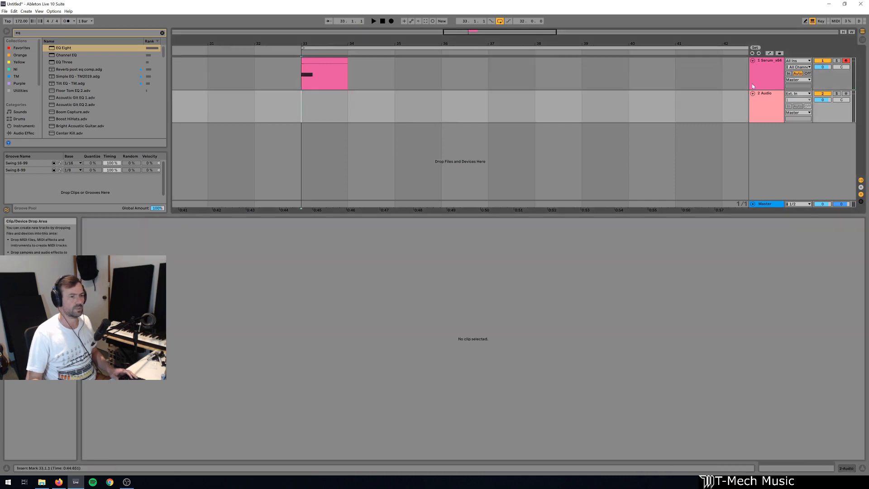
left_click(801, 94)
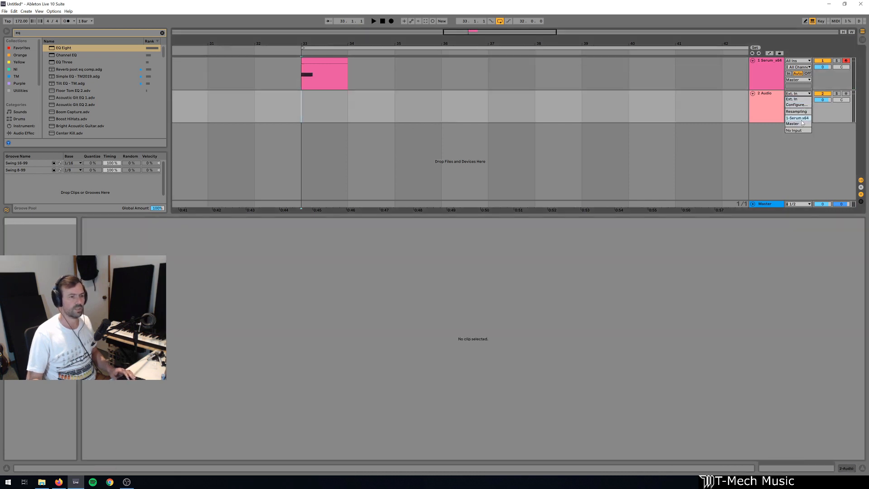
left_click(802, 119)
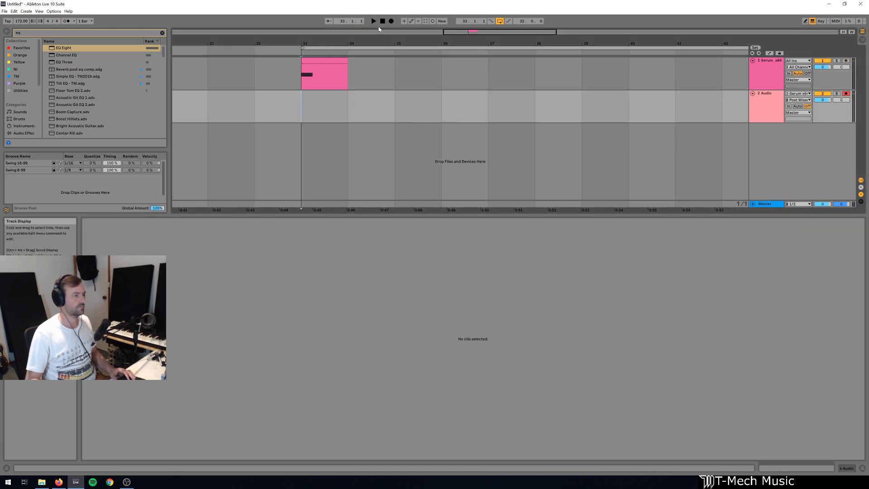
left_click(392, 21)
key("space")
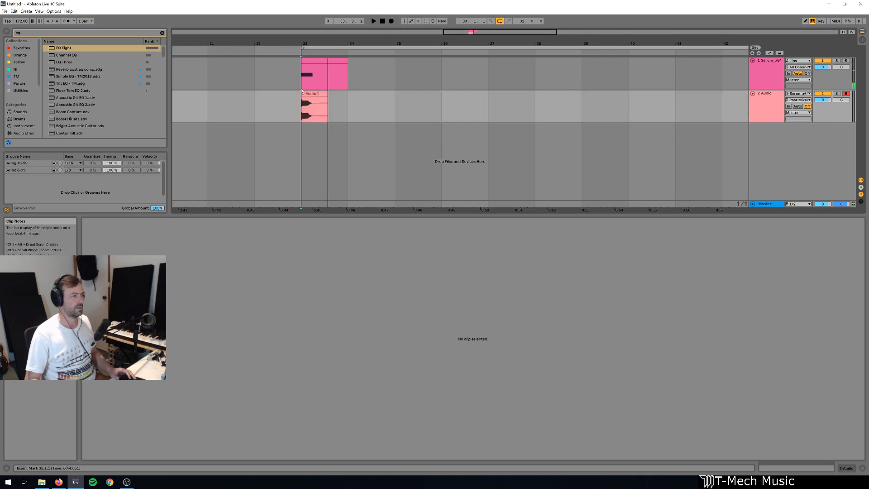
left_click_drag(309, 93, 489, 107)
- Reopen Serum from its track's devices and record a second kick take from bar 33, placed at bar 39
left_click(292, 77)
key("shift+Tab")
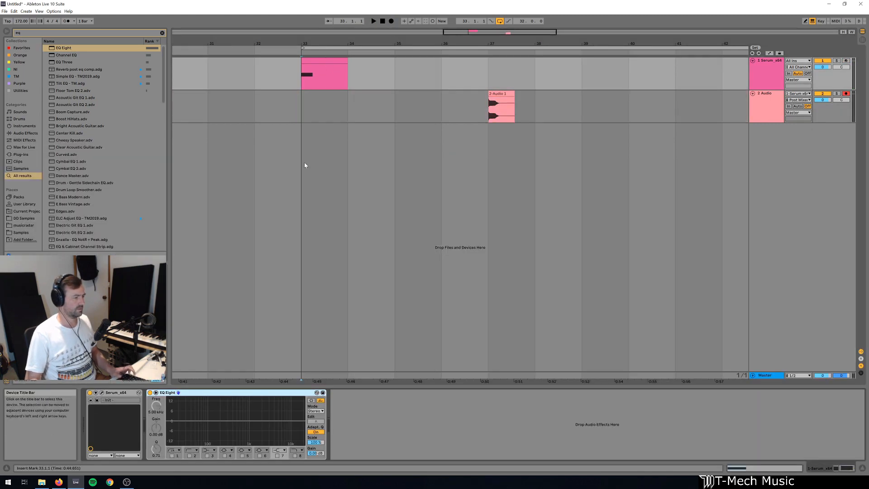
left_click(102, 394)
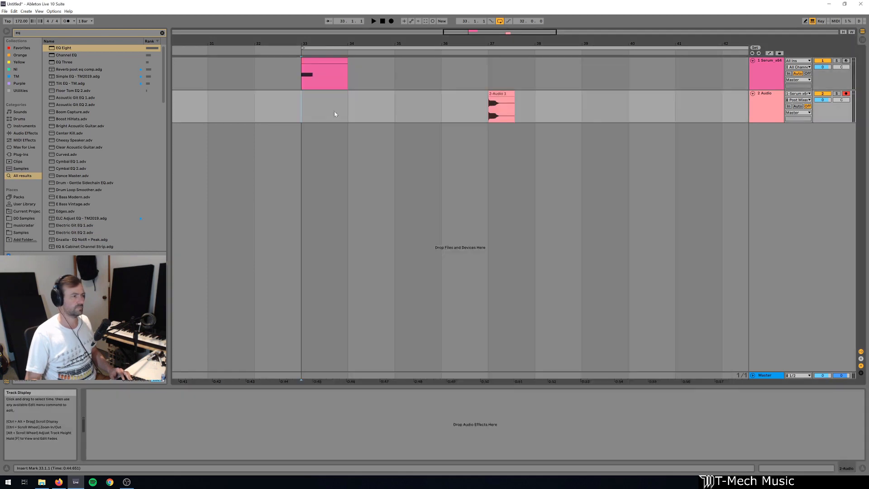
key("F9")
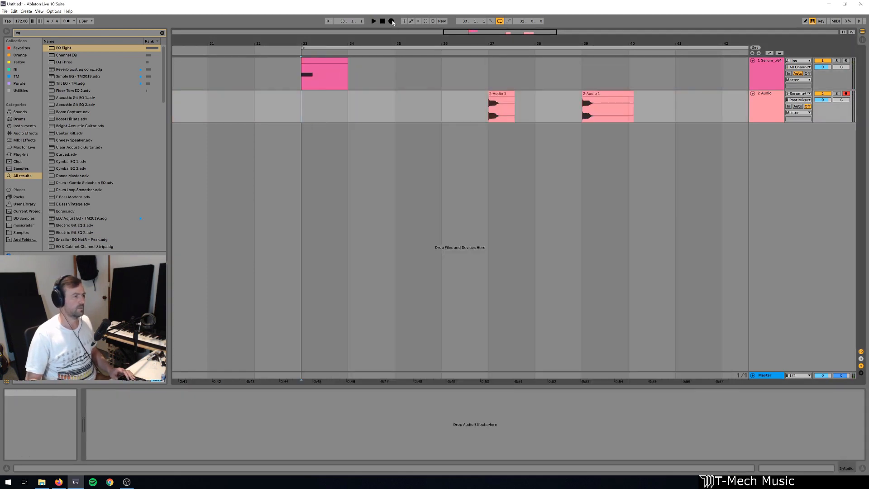
- Record a third kick take from bar 33 on the audio track and move it to bar 41
left_click(392, 21)
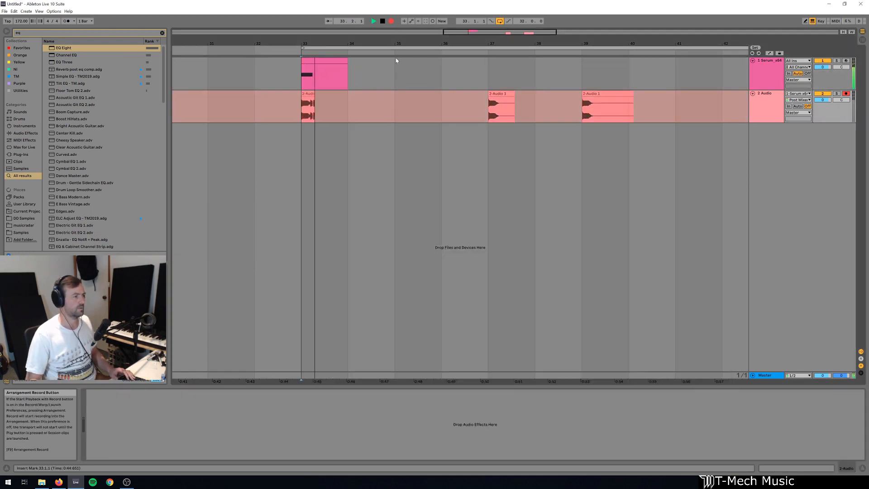
key("space")
left_click_drag(314, 93, 688, 94)
left_click(320, 94)
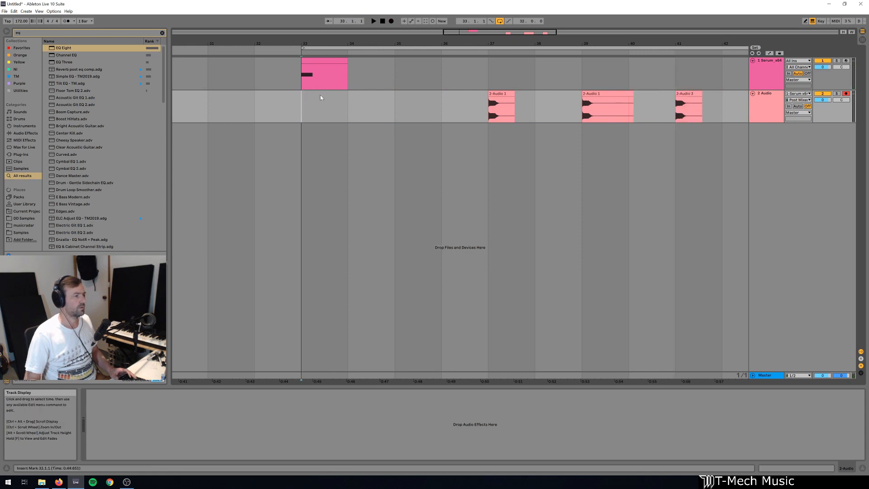
- Record two more kick takes from bar 33 and place them at bars 42 and 43
left_click(391, 21)
key("space")
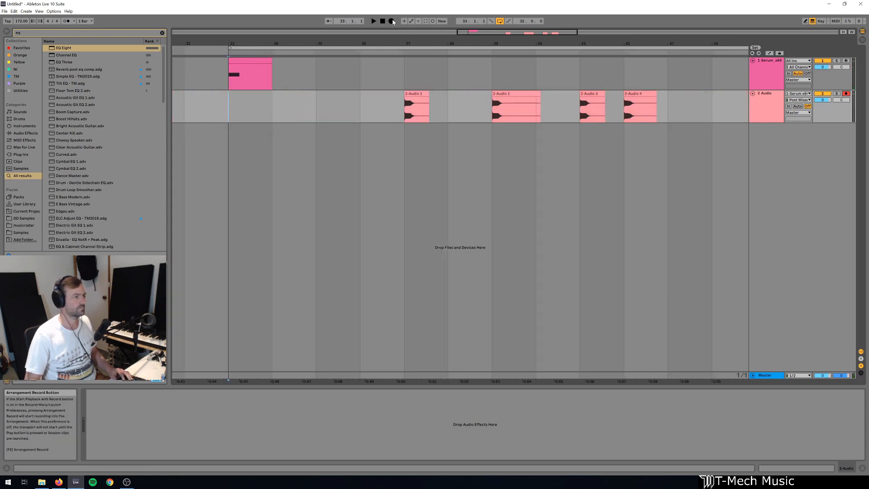
left_click(391, 22)
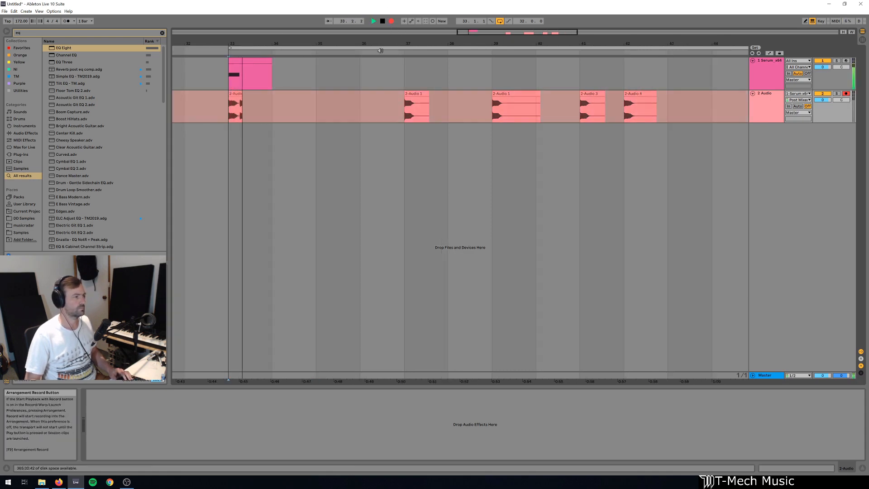
key("space")
left_click_drag(242, 93, 725, 98)
left_click_drag(572, 43, 465, 37)
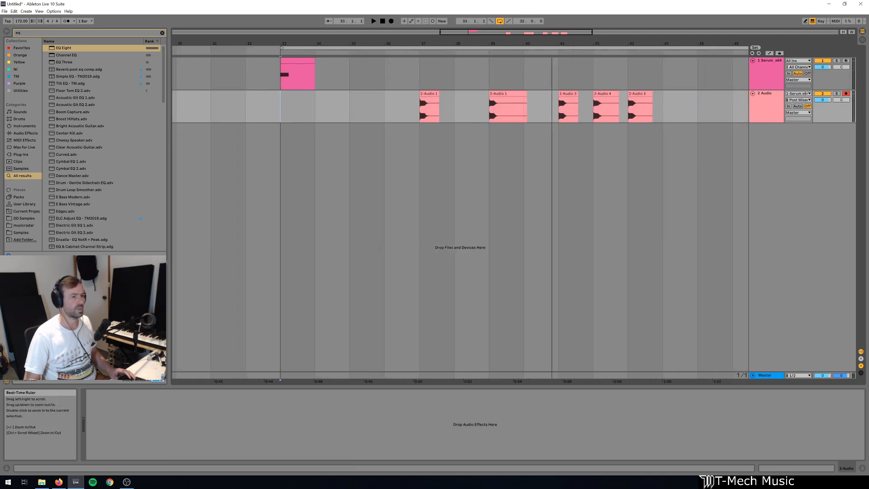
- Shorten the second take and move the recorded clips so the five takes start on consecutive bars 37 to 41
left_click_drag(425, 94, 388, 95)
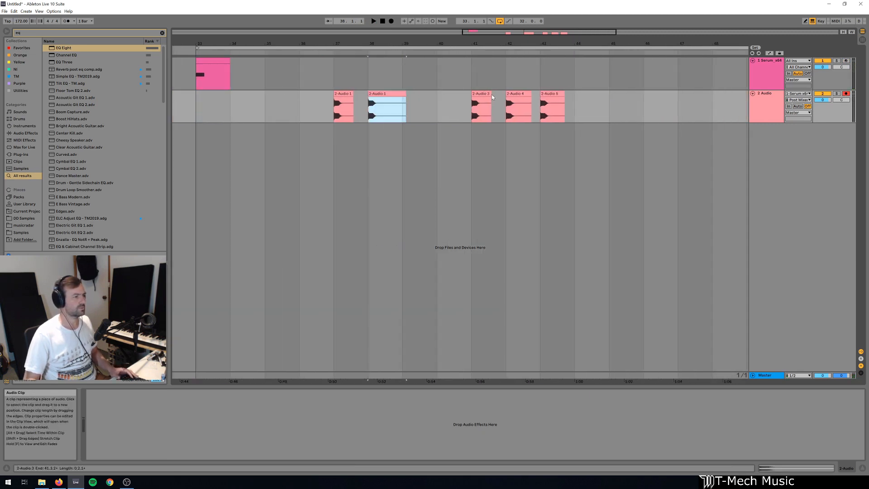
left_click_drag(479, 94, 384, 95)
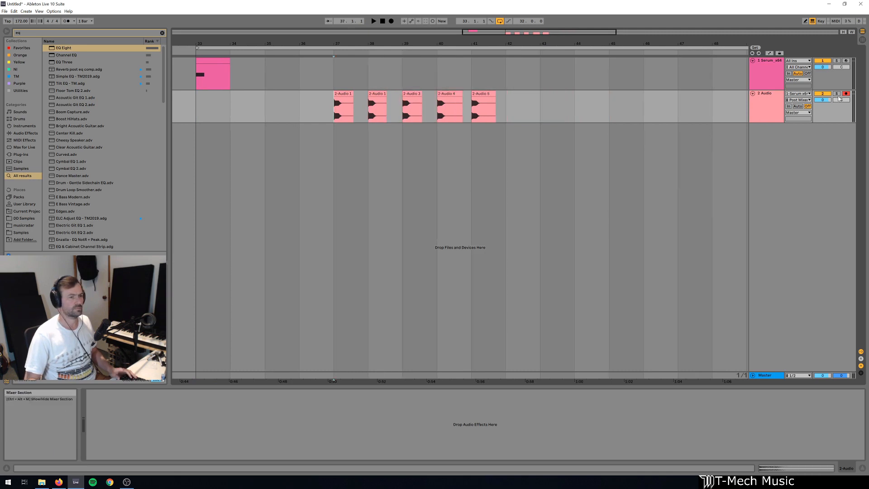
- Solo the audio track and play through the five recorded kick takes from bar 37
left_click(837, 94)
key("space")
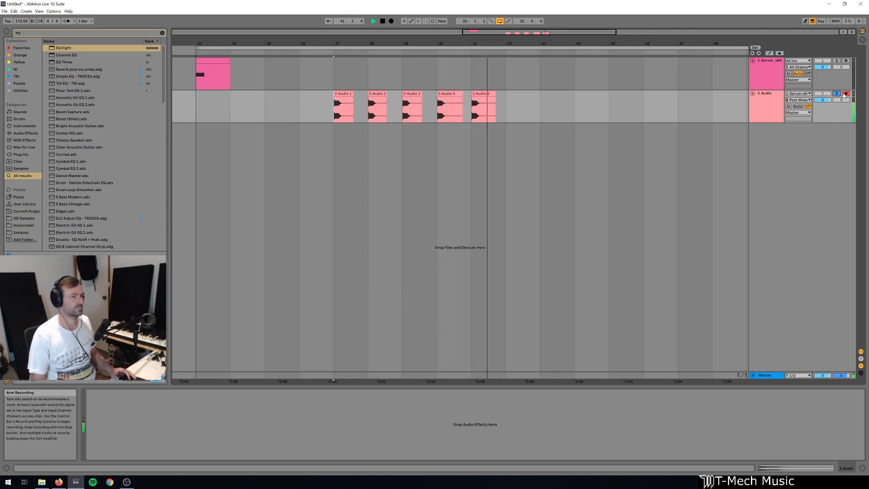
key("space")
- Add a Glue Compressor with Soft clipping enabled to the recorded audio track
left_click(759, 117)
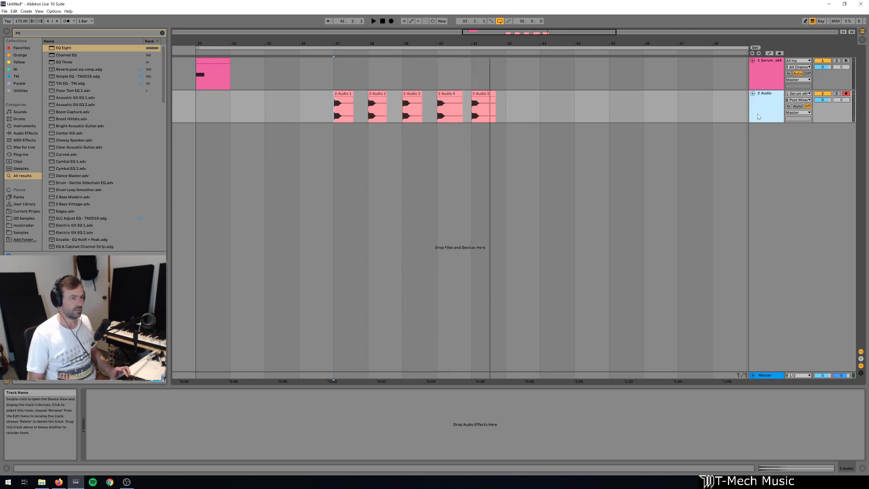
key("ctrl+f")
type("glue")
key("Return")
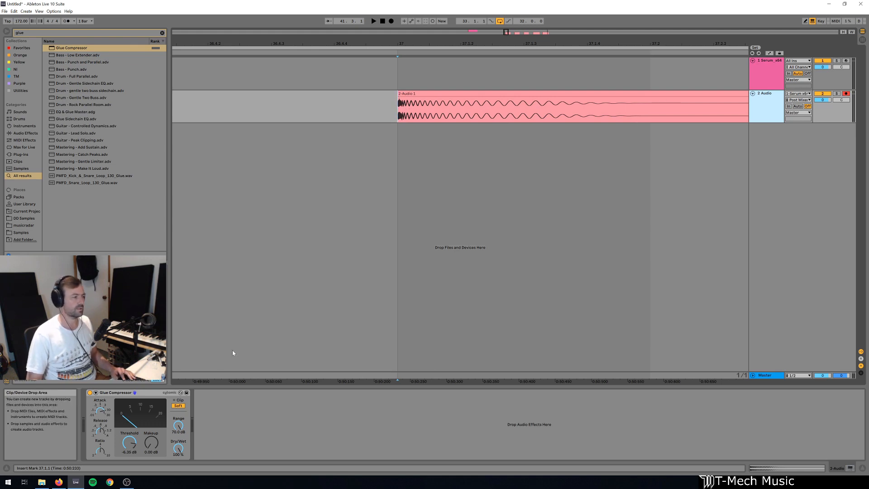
- Set the Glue Compressor's threshold to -10.2 dB and makeup to 10.8 dB while auditioning the first kick at bar 37
left_click_drag(129, 444, 152, 421)
key("space")
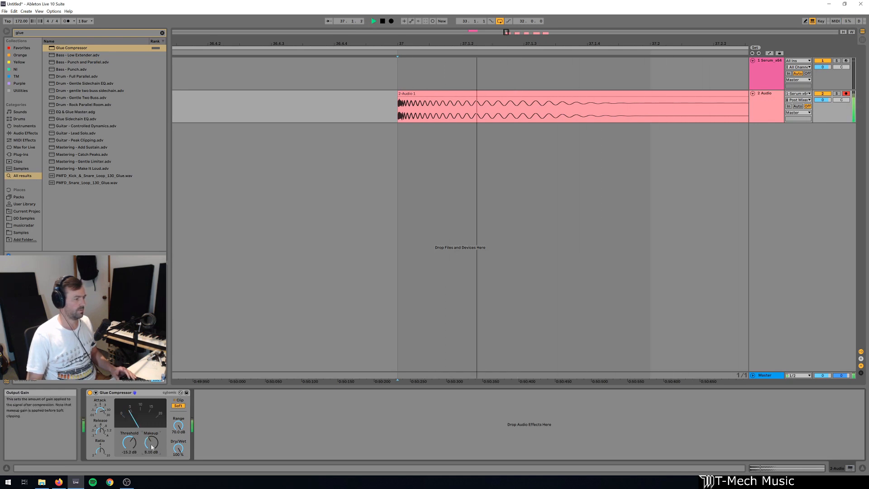
key("space")
left_click(90, 392)
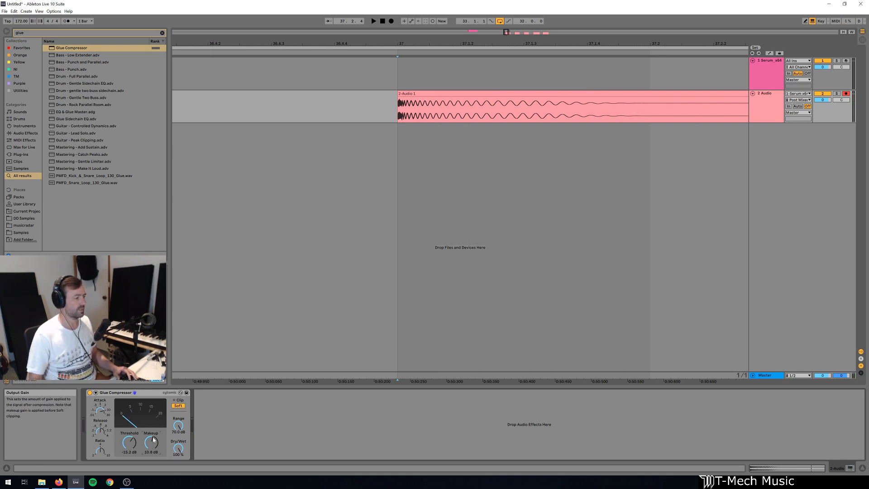
key("space")
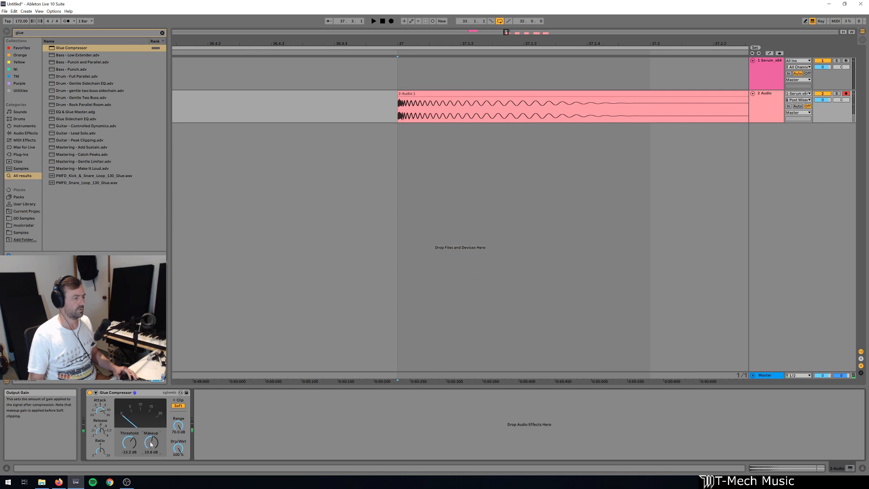
key("space")
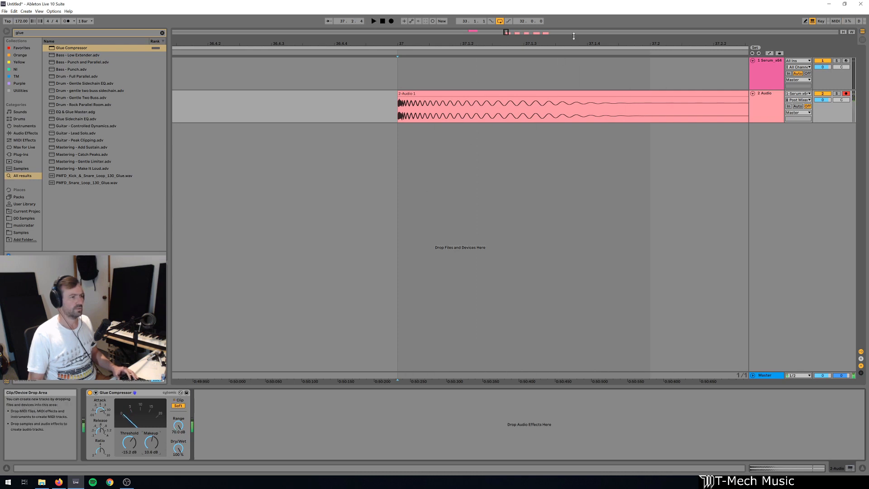
- Audition the other recorded kicks through the compressor, including the takes at bars 39 and 41
left_click_drag(581, 39, 411, 14)
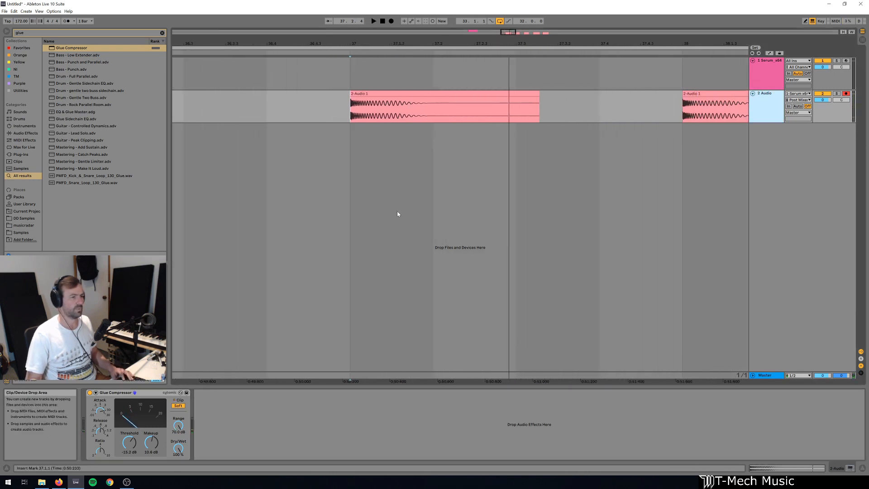
left_click_drag(648, 41, 488, 17)
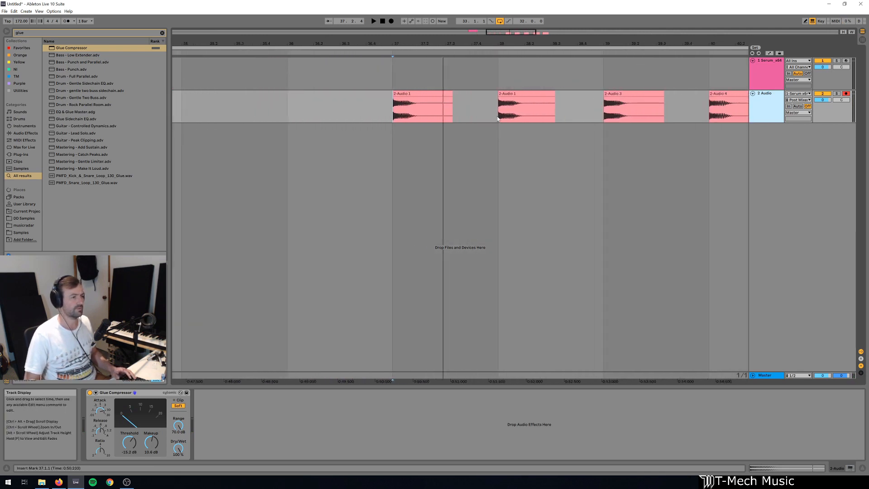
left_click(492, 141)
key("space")
left_click(609, 141)
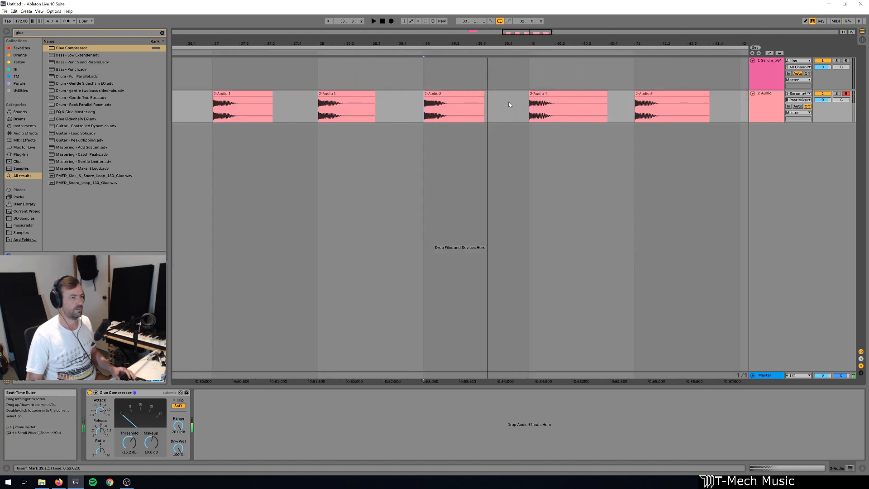
left_click(634, 118)
key("space")
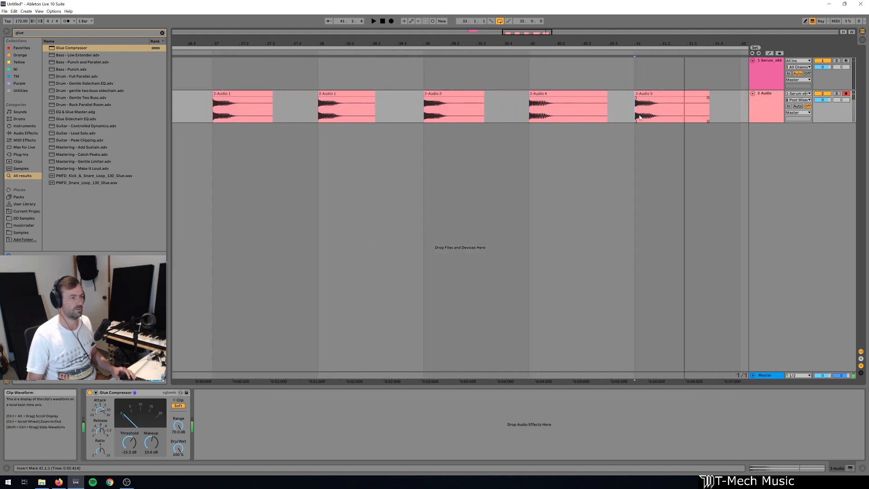
- Freeze and flatten the recorded audio track, and consolidate its five kick clips into one clip from bar 37
left_click_drag(519, 40, 540, 34)
left_click(760, 105)
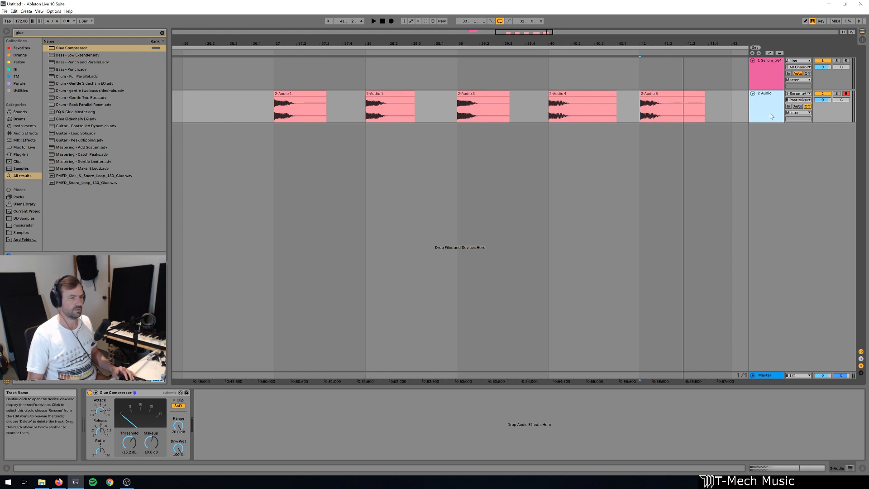
right_click(304, 95)
left_click(271, 160)
right_click(765, 96)
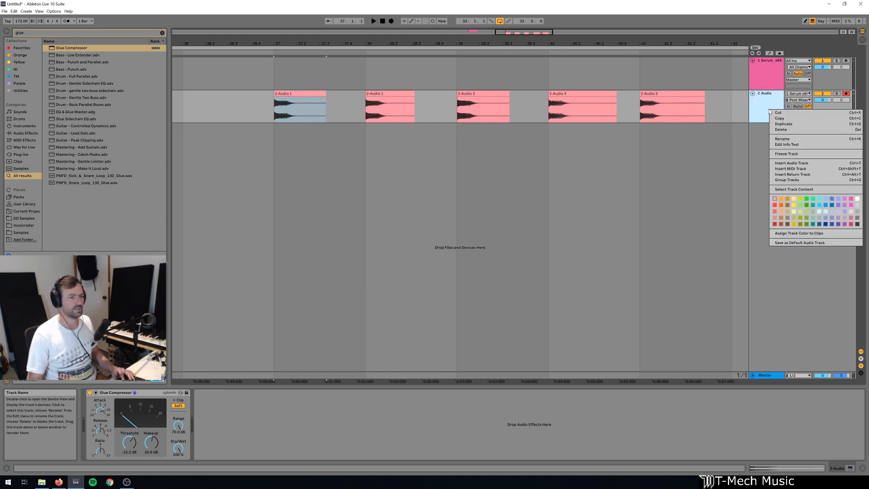
left_click(786, 154)
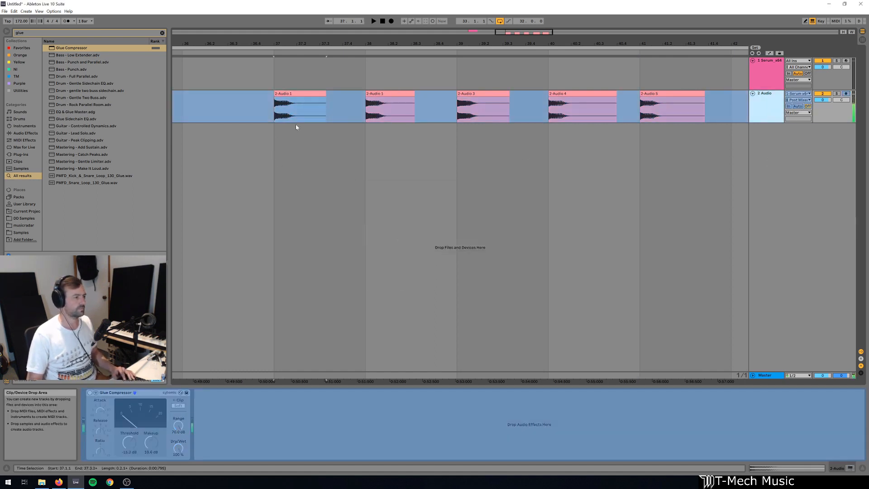
right_click(768, 114)
left_click(780, 162)
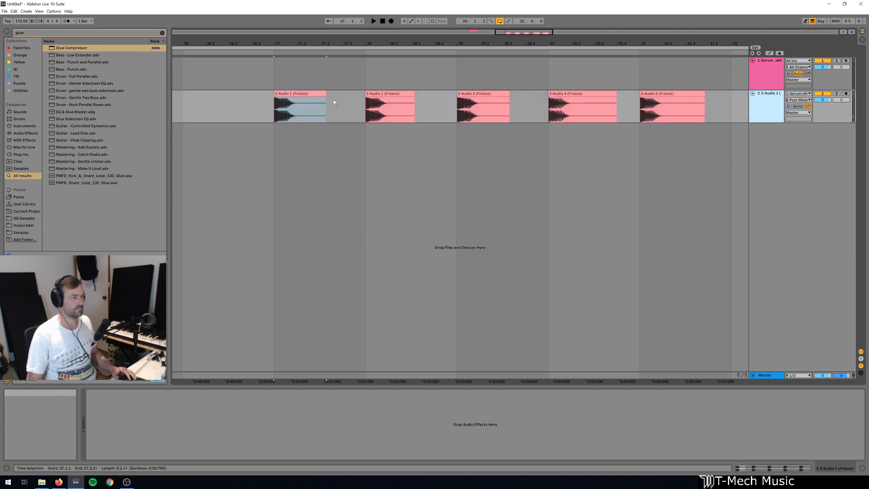
left_click_drag(326, 94, 710, 94)
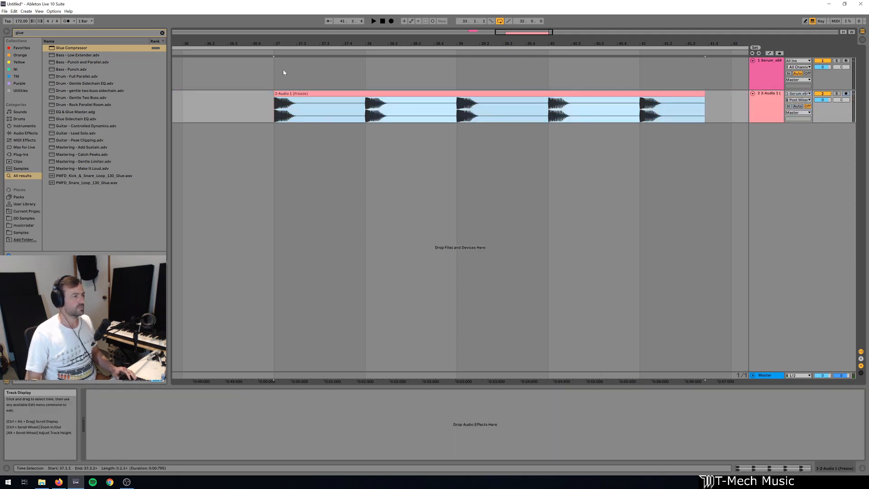
- Examine the consolidated kick waveform close up and play the kick at bar 38
left_click_drag(275, 43, 276, 102)
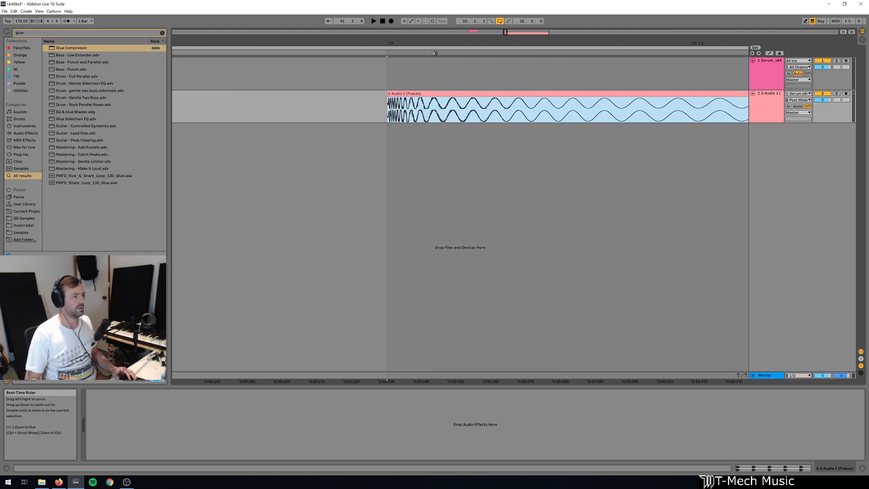
left_click_drag(408, 46, 407, 63)
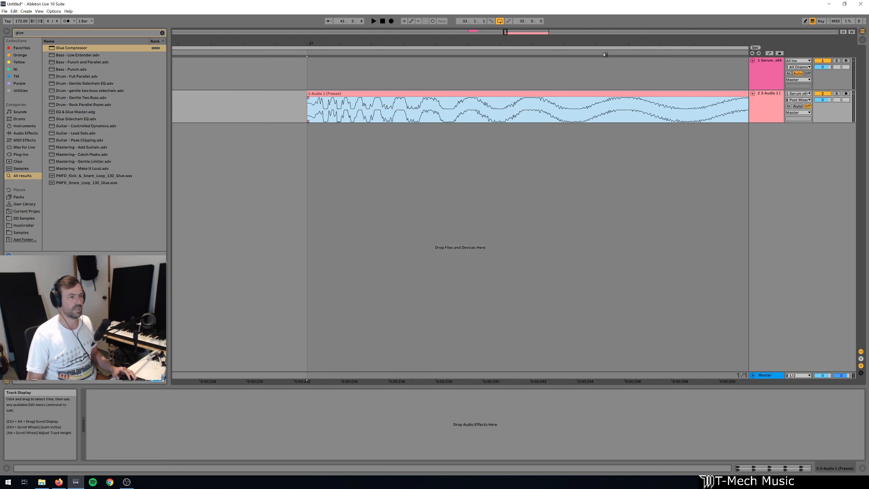
left_click_drag(622, 43, 327, 24)
left_click_drag(368, 44, 336, 36)
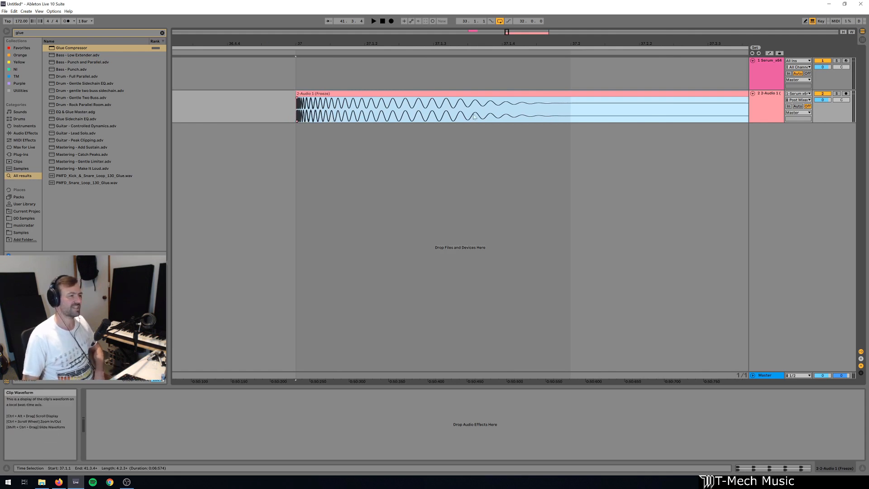
left_click_drag(549, 43, 364, 28)
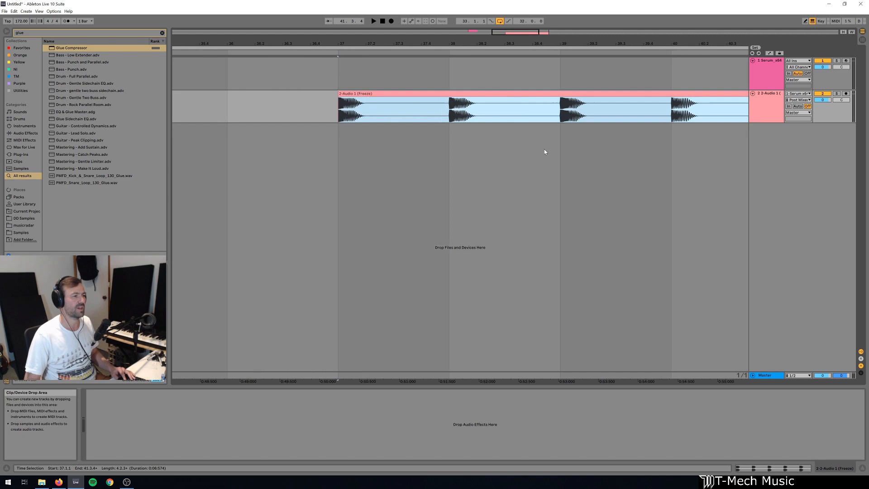
left_click(452, 110)
key("space")
key("space")
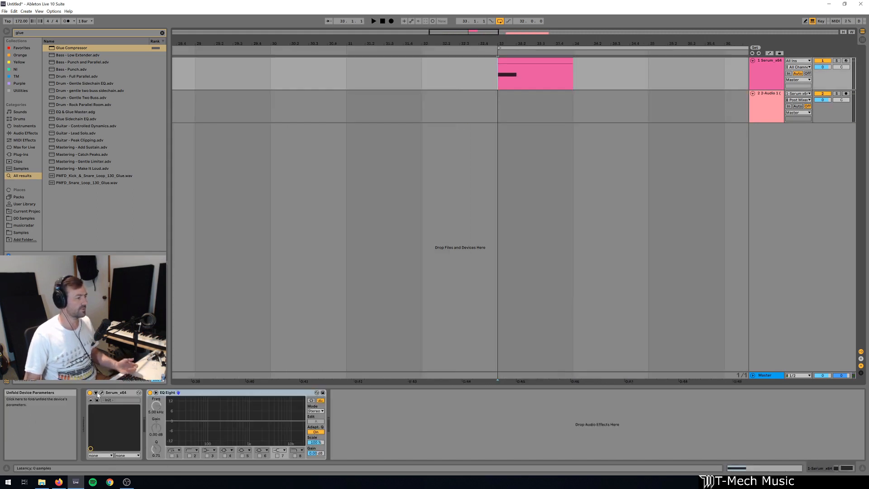
- Open Serum, arm its track, and reshape LFO 1 to hold full level past the midpoint and ramp to zero at the end
left_click(102, 392)
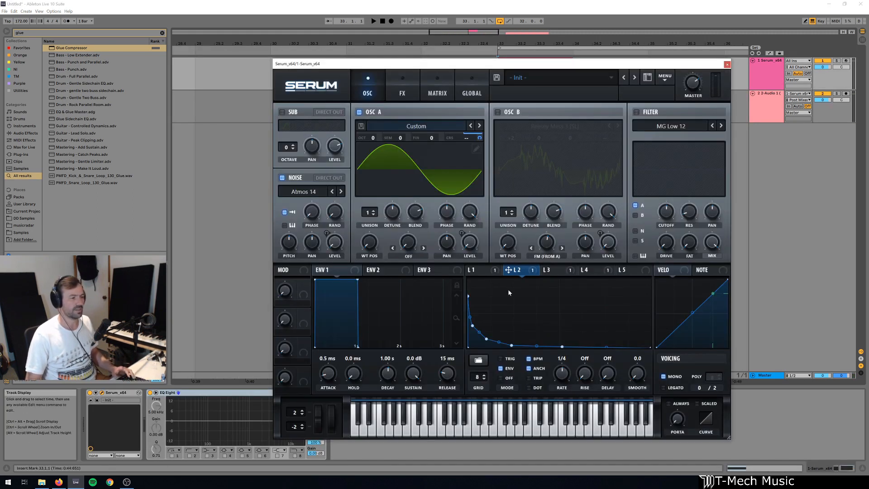
left_click(486, 271)
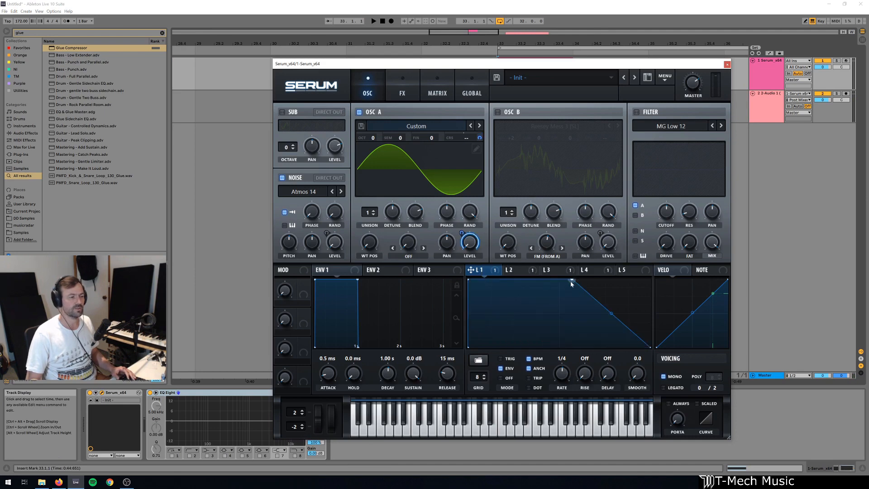
left_click(846, 61)
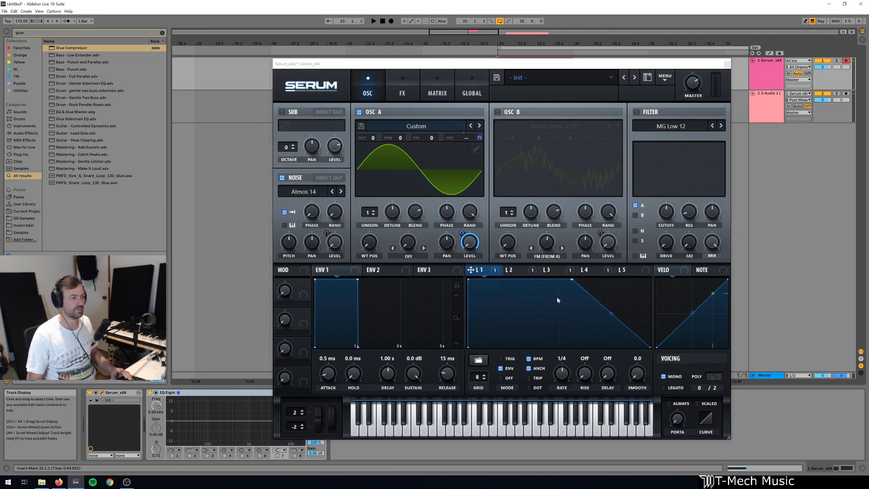
left_click_drag(571, 280, 488, 280)
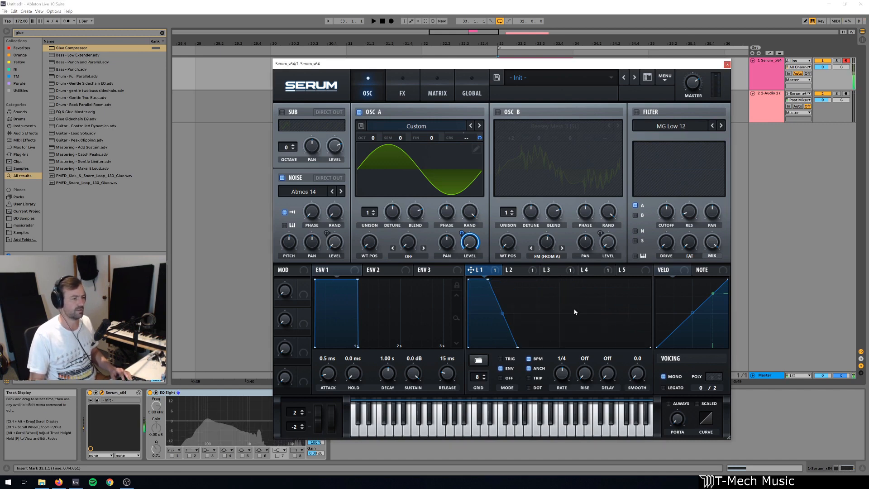
left_click_drag(518, 348, 575, 269)
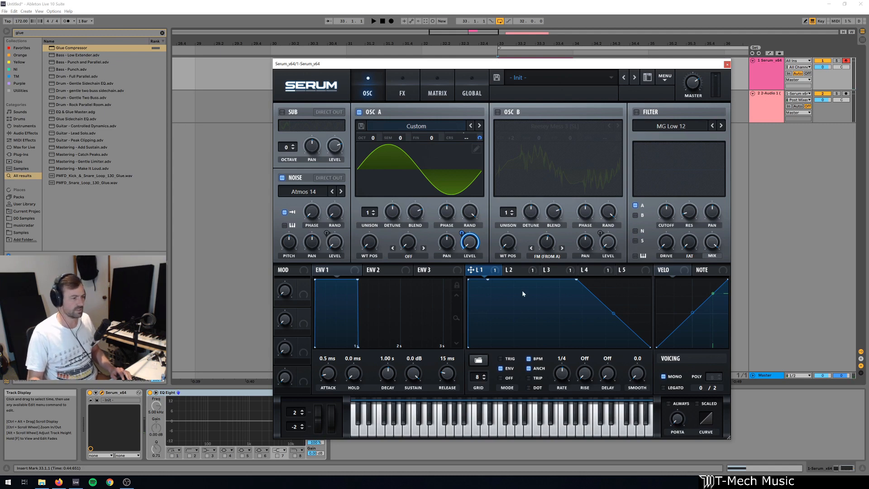
- Reshape Serum's LFO 2 with a start point near half height, a steep early drop and a long shallow tail
left_click(520, 271)
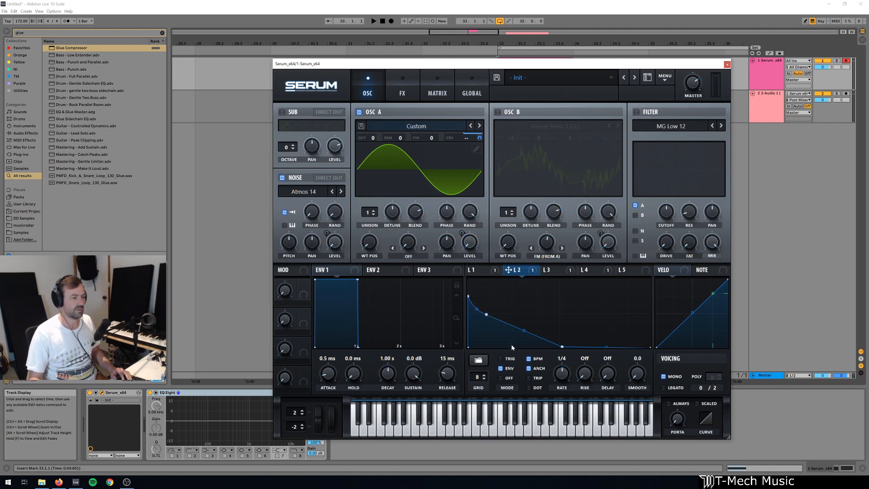
left_click_drag(486, 315, 482, 333)
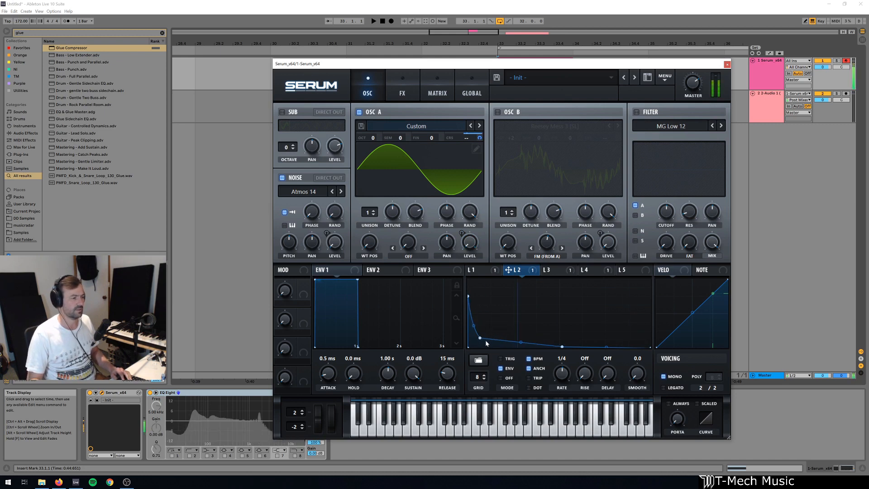
double_click(496, 341)
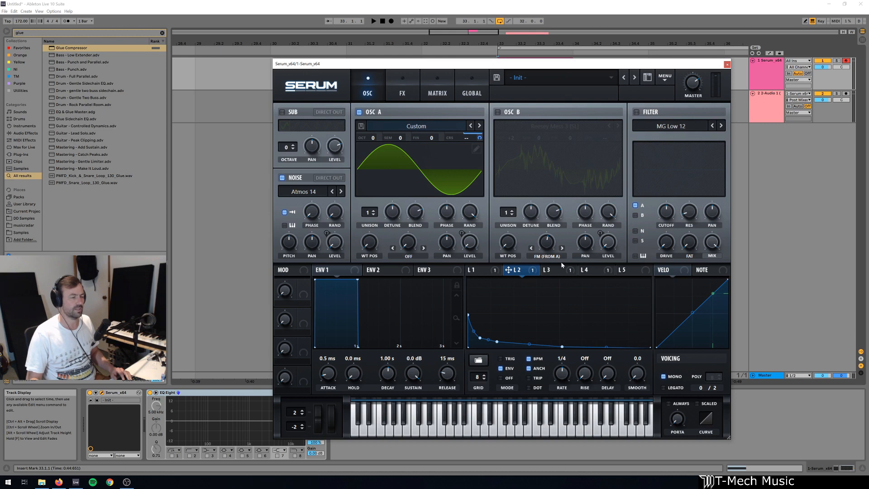
- Enable oscillator B and reshape LFO 4 into a steep early drop with a low tail reaching zero just before the midpoint
left_click(562, 273)
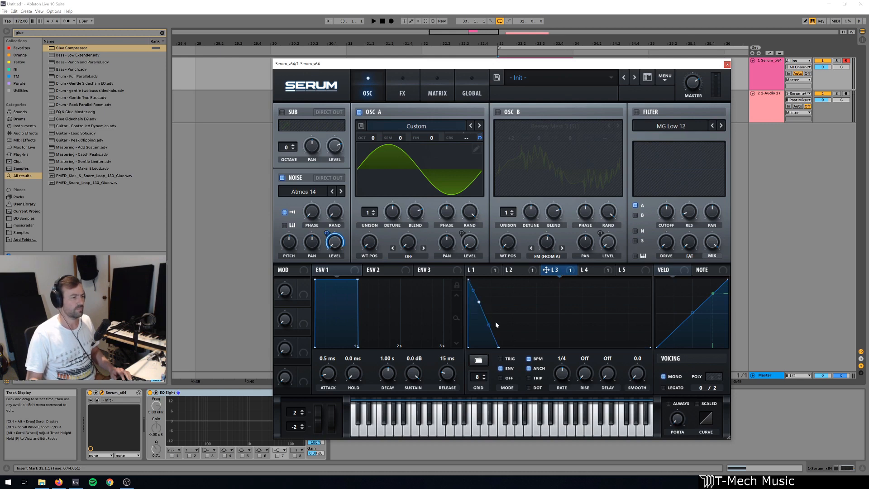
left_click(609, 273)
left_click(499, 111)
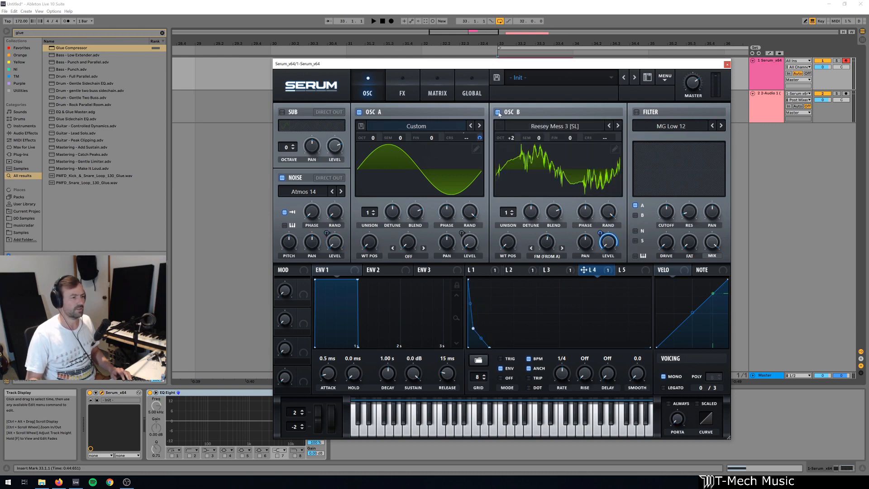
left_click_drag(474, 327, 477, 308)
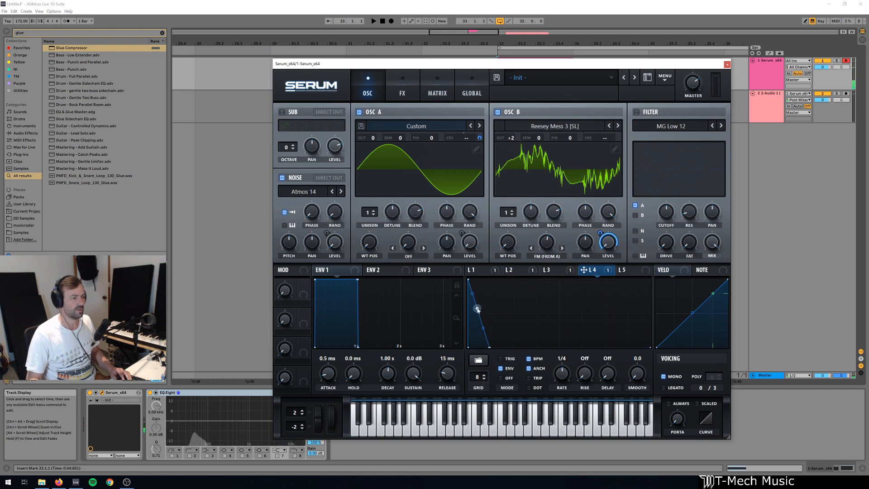
left_click_drag(491, 347, 514, 347)
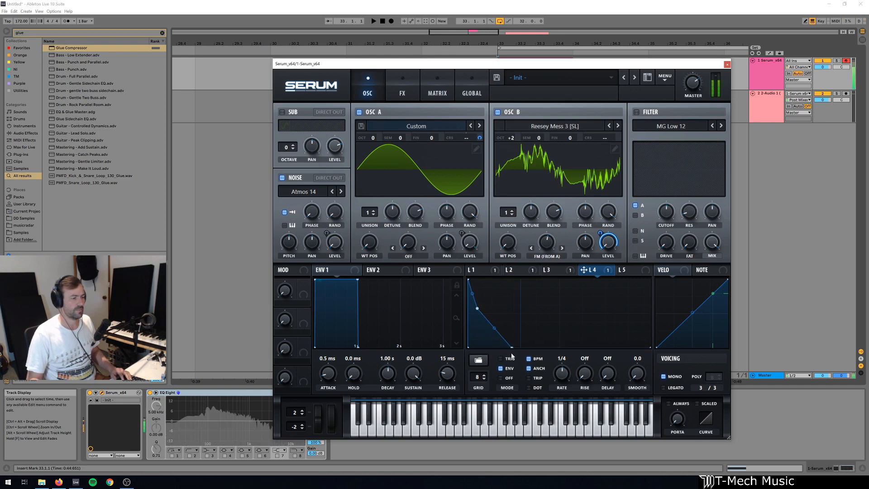
double_click(490, 333)
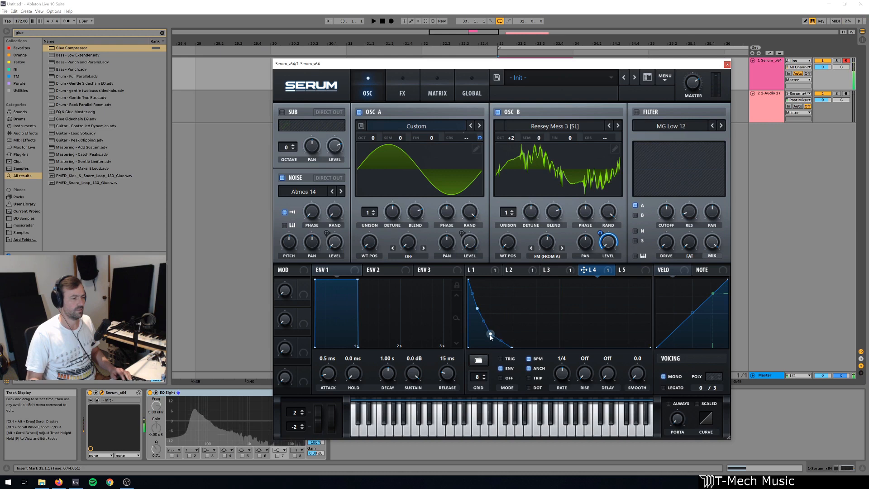
left_click_drag(490, 333, 549, 347)
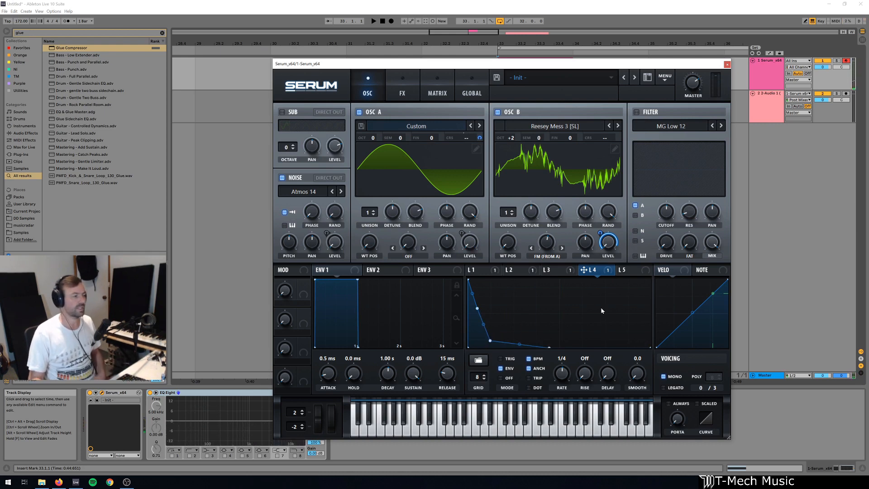